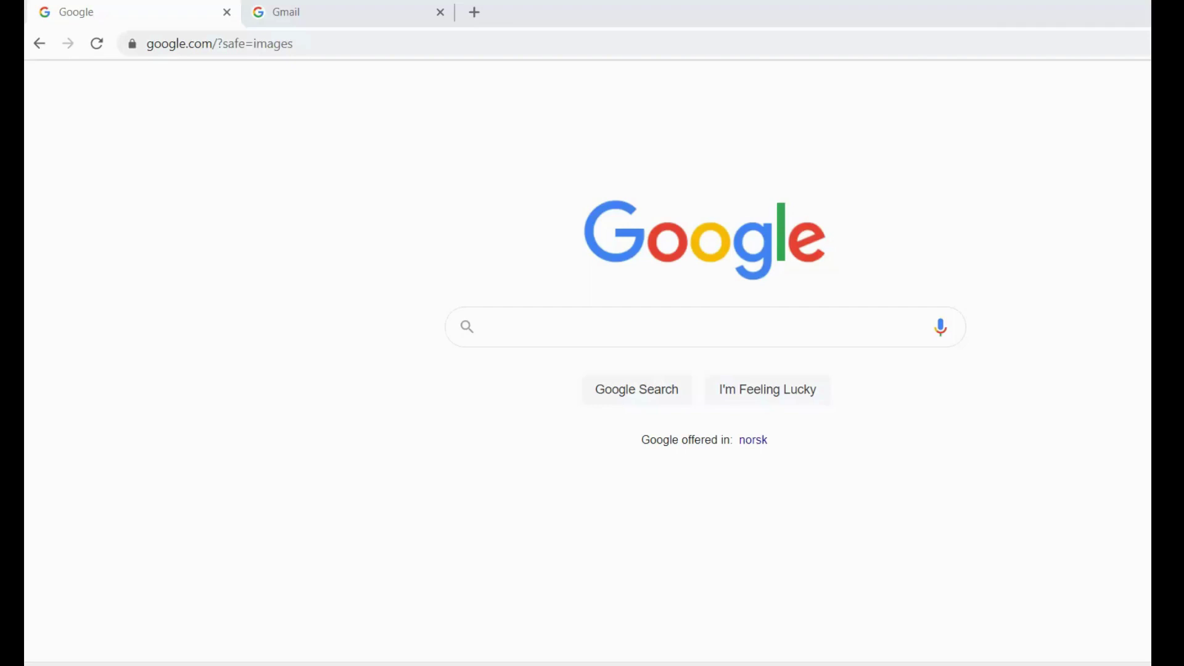
Search Google for 'gmail'.
{"action": "left_click", "coordinate": [565, 328]}
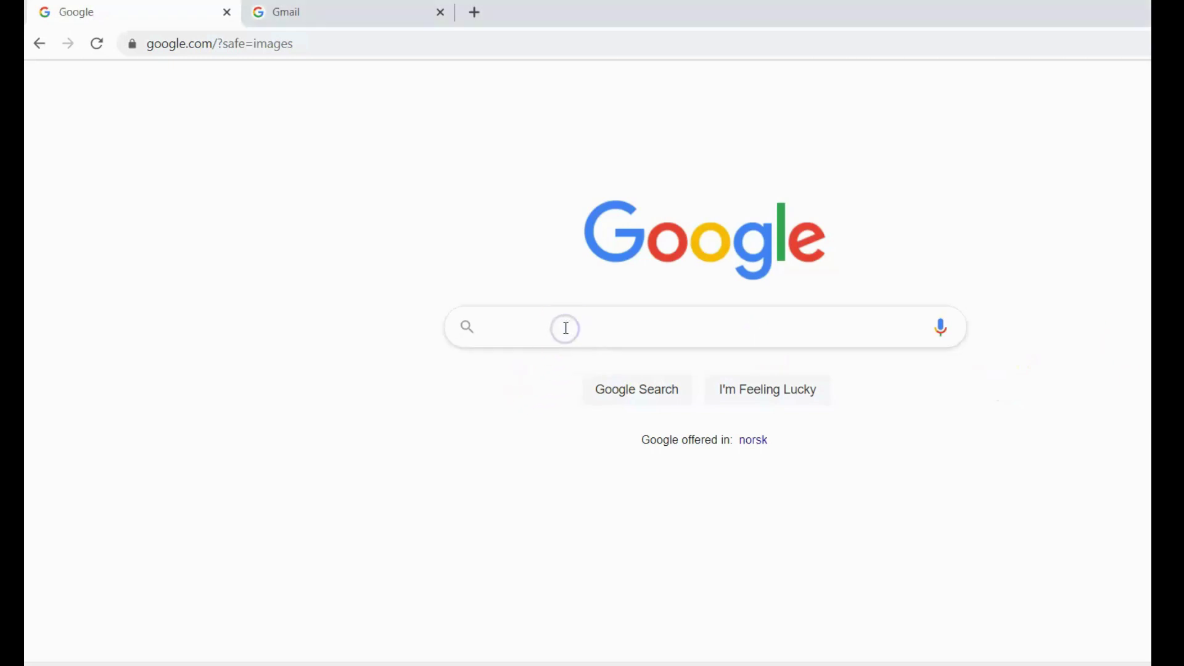
{"action": "type", "text": "gma"}
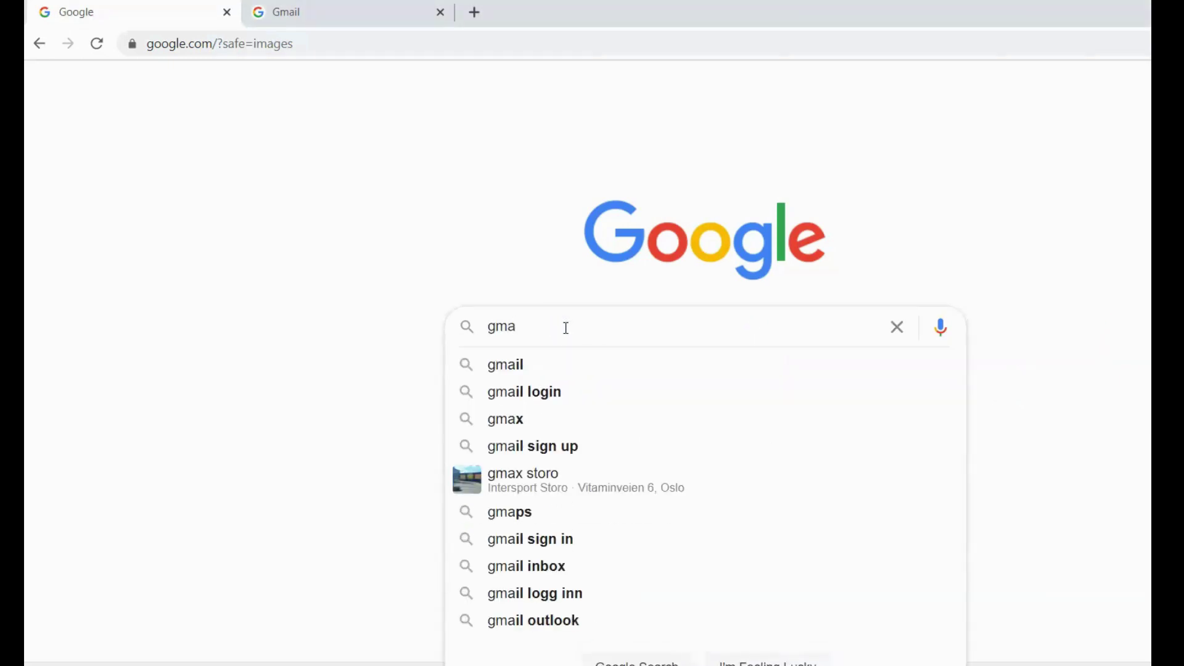
{"action": "type", "text": "il"}
{"action": "key", "text": "Return"}
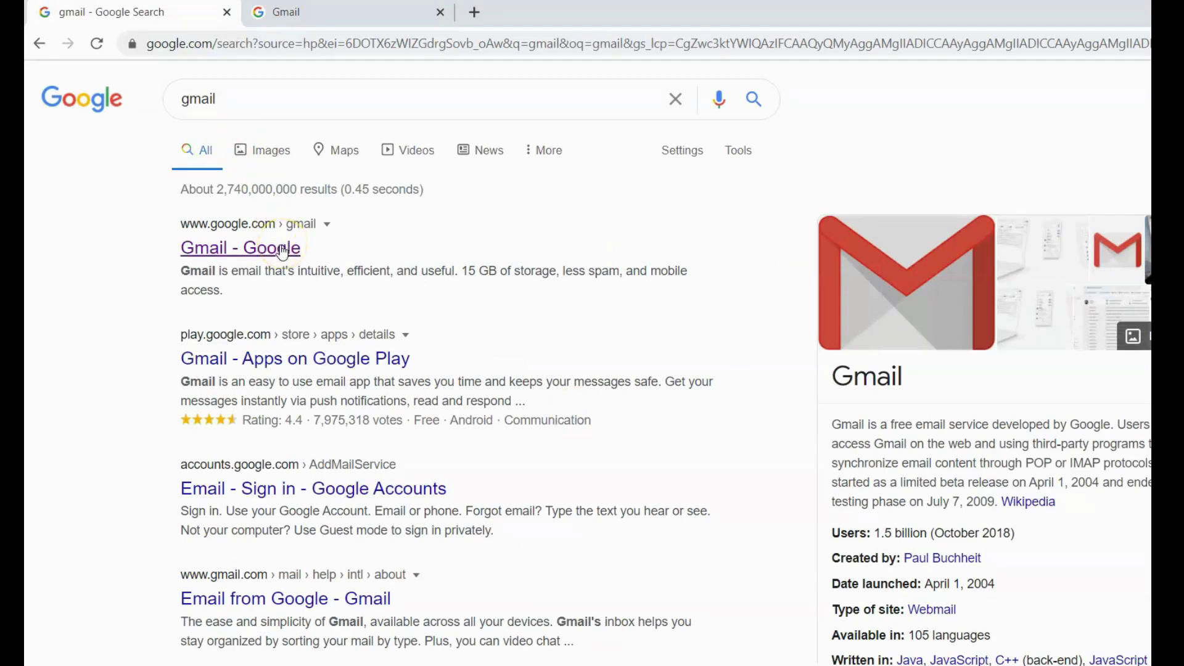
Open the 'Gmail - Google' result and choose Create account for myself.
{"action": "left_click", "coordinate": [283, 252]}
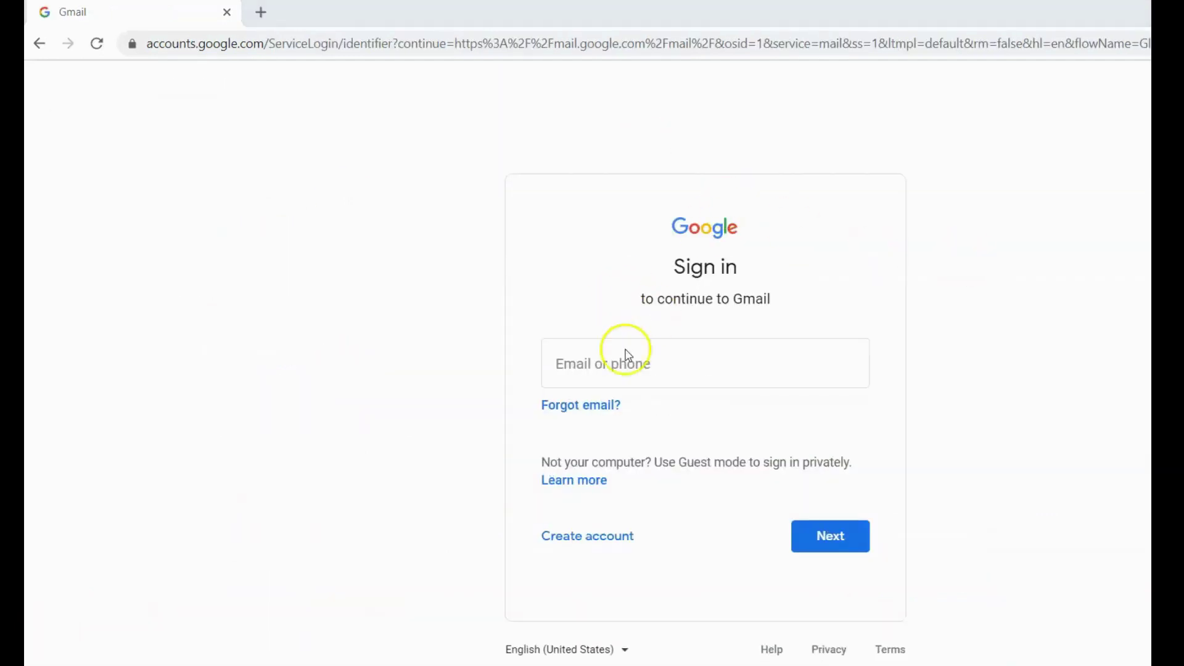
{"action": "left_click", "coordinate": [615, 543]}
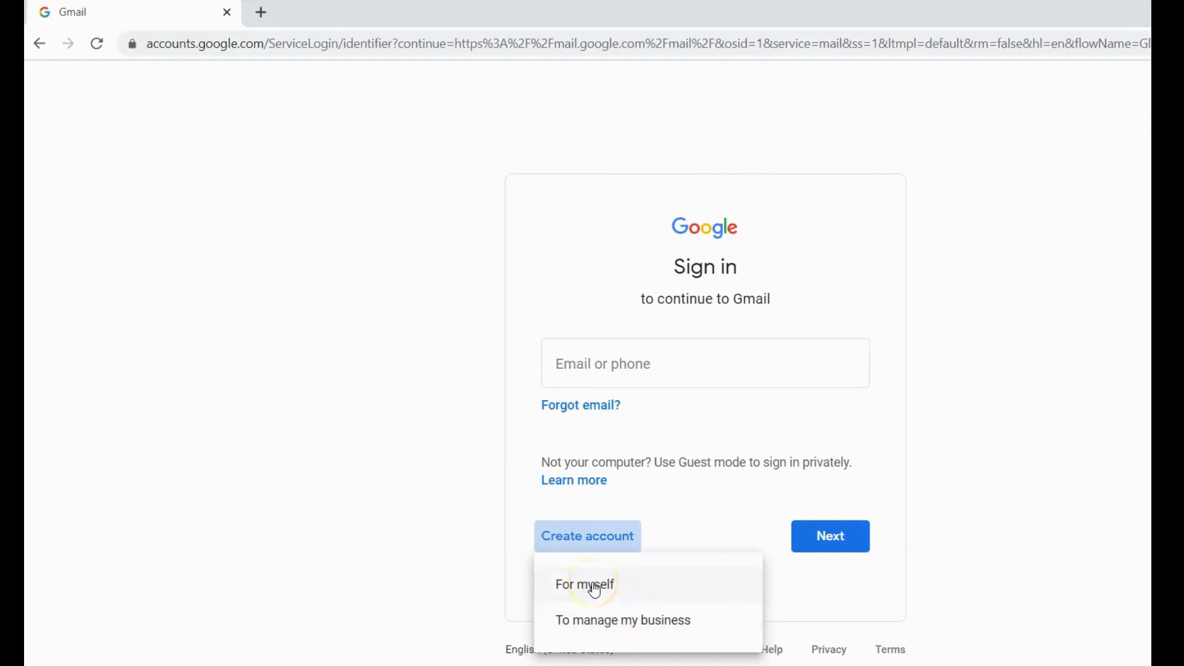
{"action": "left_click", "coordinate": [594, 589]}
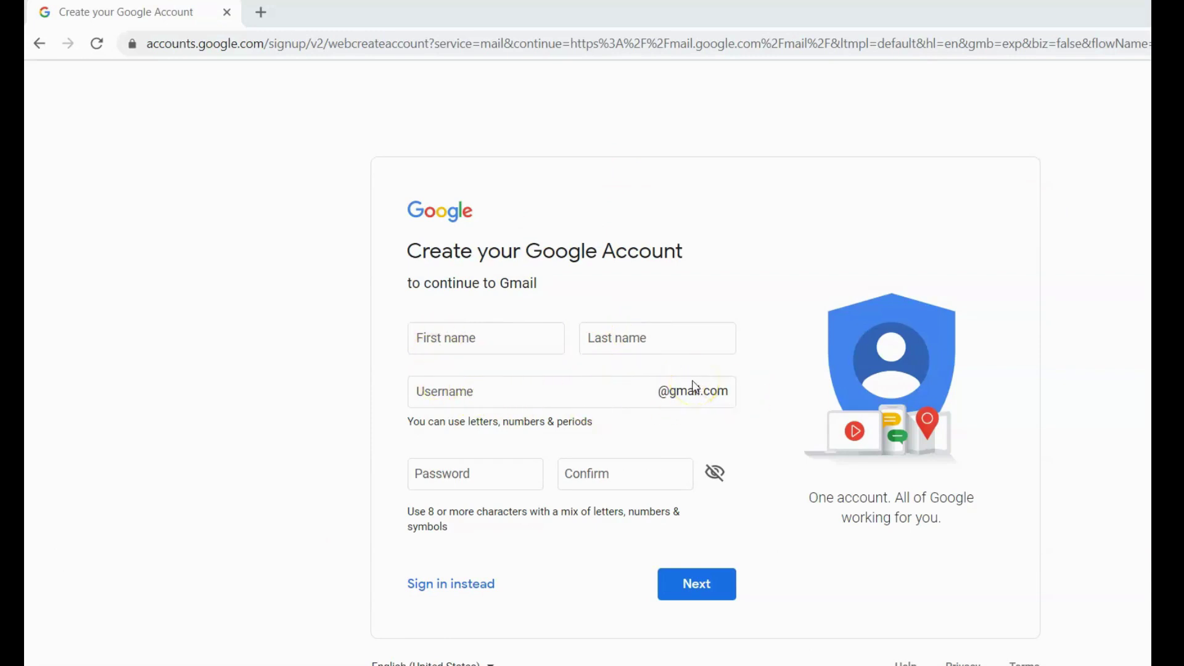
Enter the first name and last name on the sign-up form.
{"action": "left_click", "coordinate": [470, 339]}
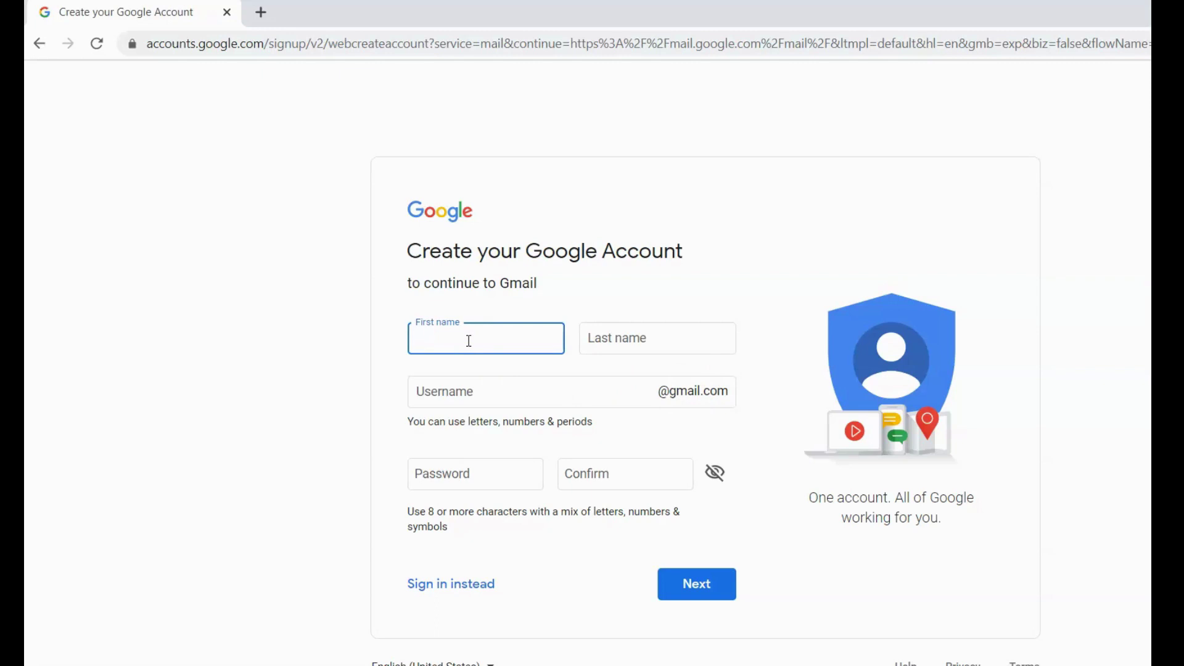
{"action": "type", "text": "Desi"}
{"action": "type", "text": "gn"}
{"action": "left_click", "coordinate": [616, 343]}
{"action": "type", "text": "Te"}
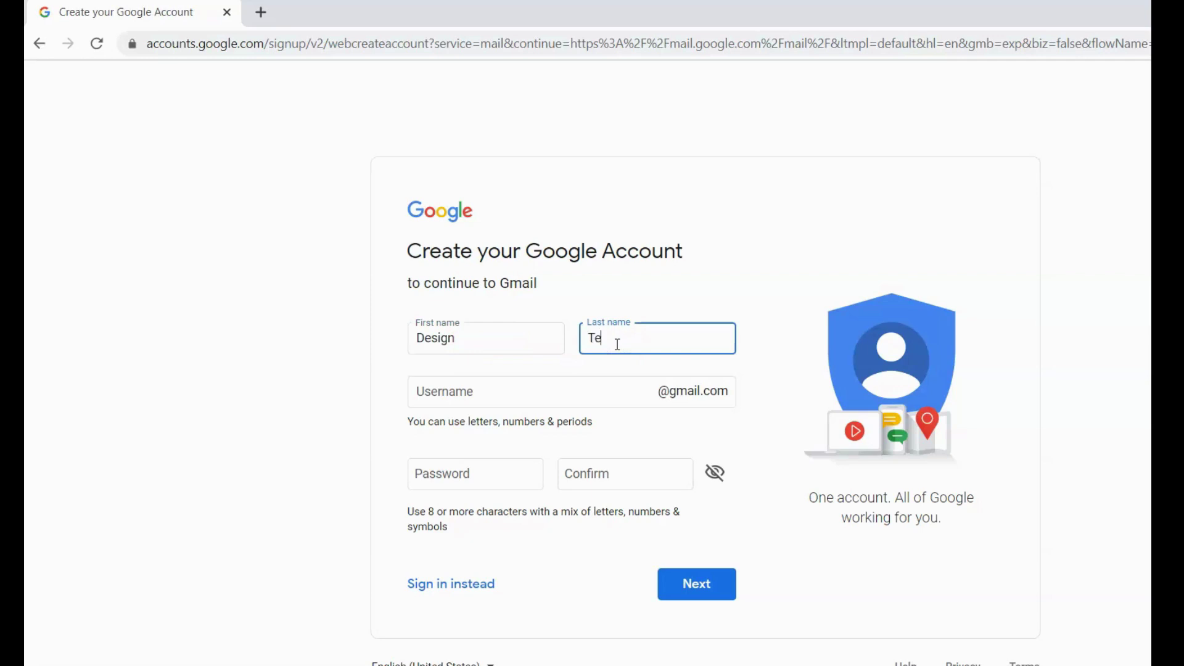
{"action": "type", "text": "ch"}
Pick an available username, enter and confirm the password, briefly showing then hiding it.
{"action": "left_click", "coordinate": [570, 397]}
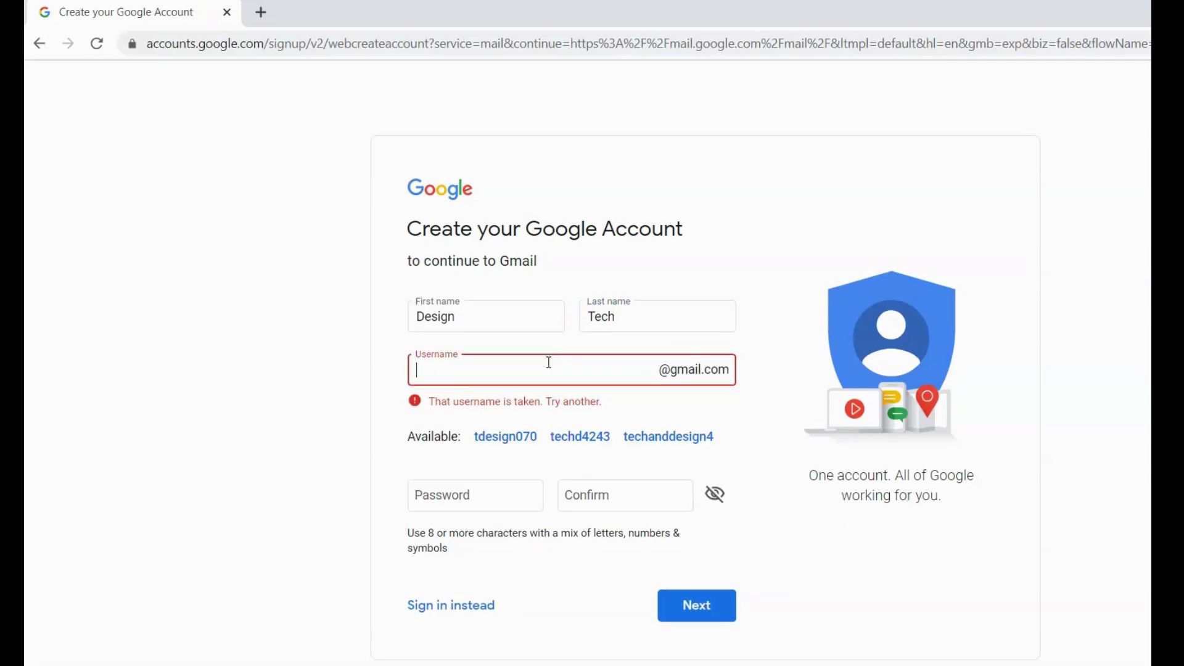
{"action": "type", "text": "techdesign01"}
{"action": "type", "text": "23"}
{"action": "left_click", "coordinate": [347, 397]}
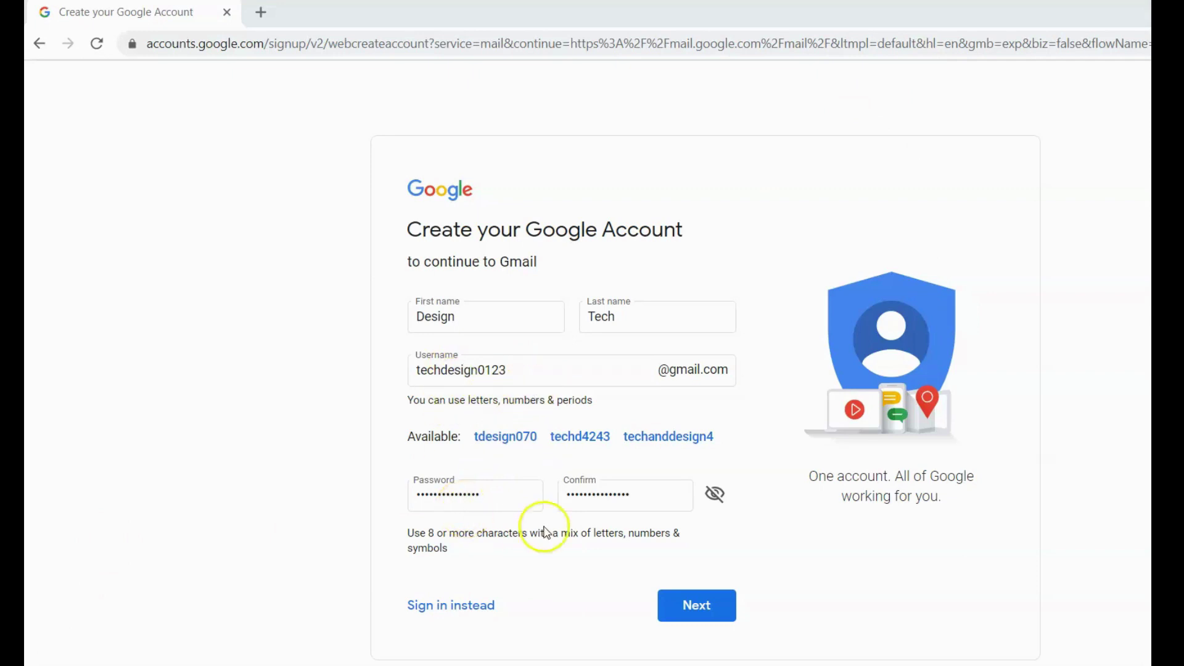
{"action": "left_click", "coordinate": [715, 495]}
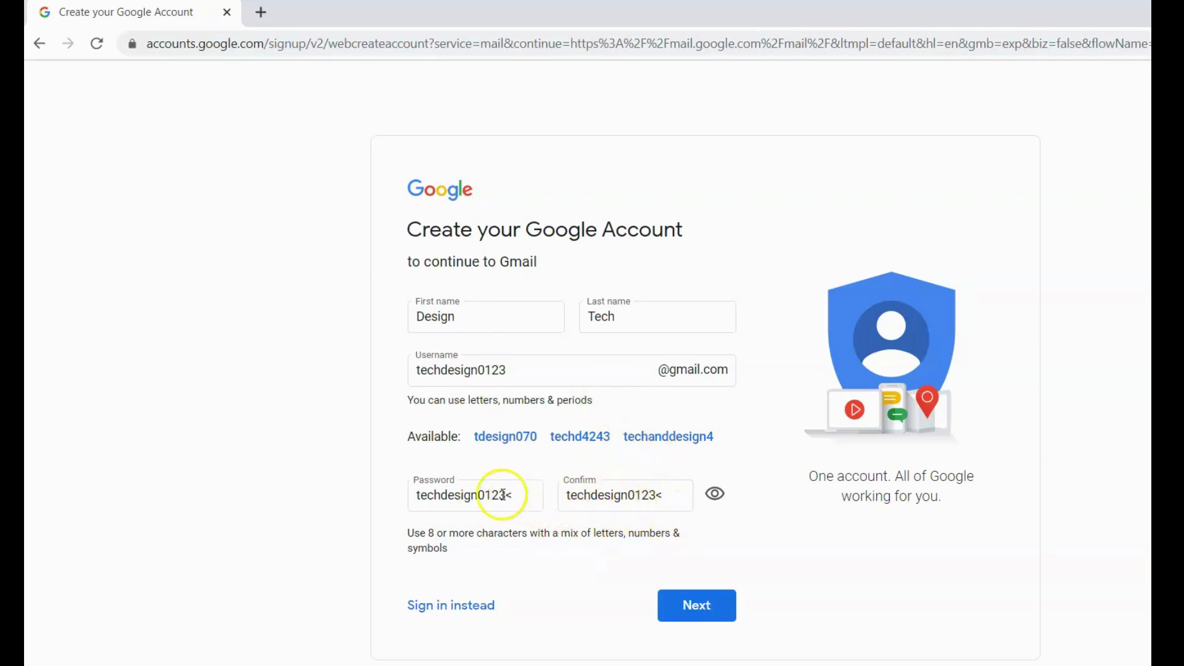
{"action": "left_click", "coordinate": [715, 498]}
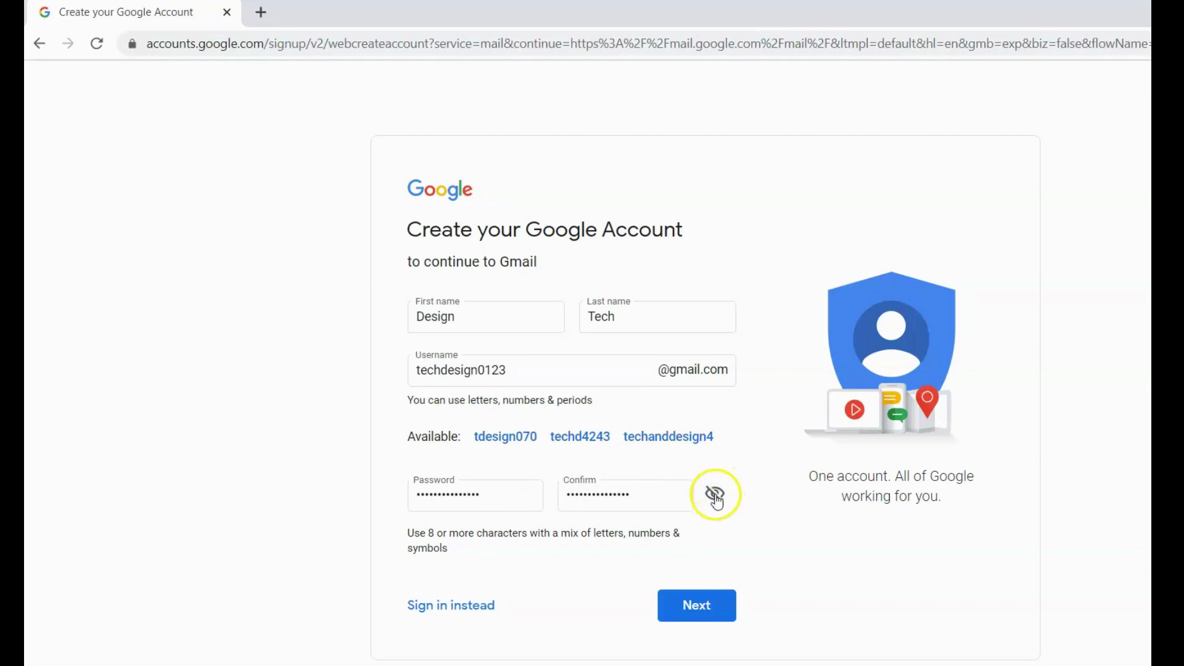
Submit the details, dismiss the save-password prompt and select the Phone number field.
{"action": "left_click", "coordinate": [705, 608]}
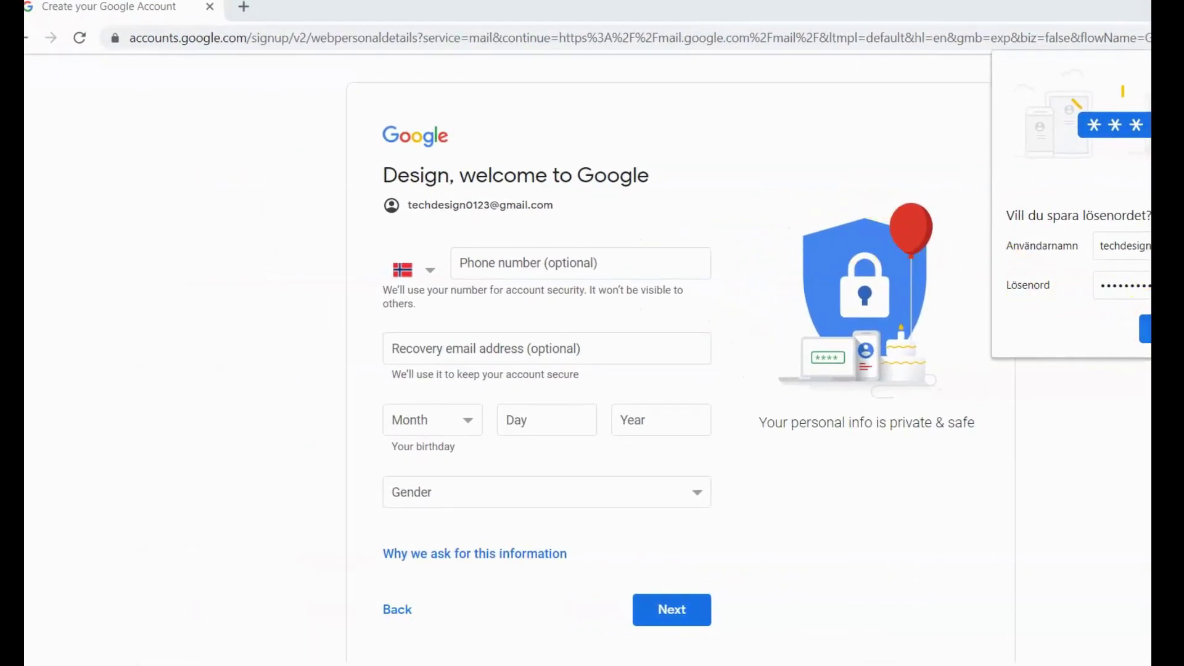
{"action": "left_click", "coordinate": [1144, 328]}
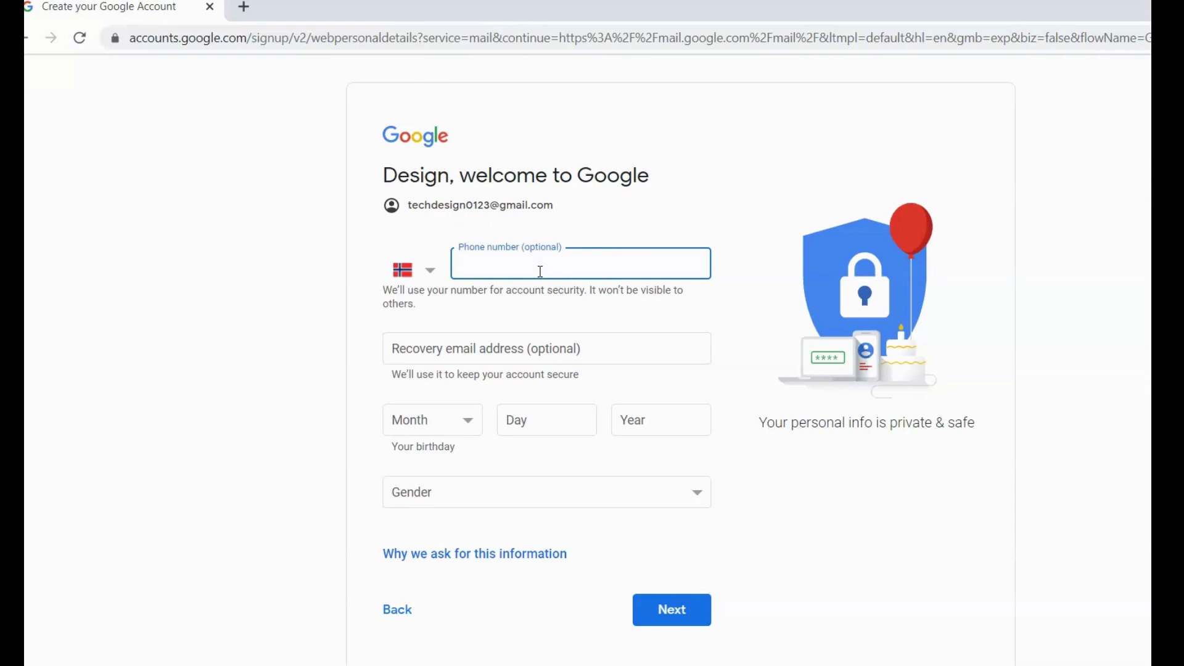
{"action": "left_click", "coordinate": [431, 269]}
{"action": "scroll", "coordinate": [516, 256], "scroll_direction": "down", "scroll_amount": 2}
{"action": "scroll", "coordinate": [516, 529], "scroll_direction": "down", "scroll_amount": 5}
{"action": "scroll", "coordinate": [520, 560], "scroll_direction": "down", "scroll_amount": 10}
{"action": "scroll", "coordinate": [524, 565], "scroll_direction": "down", "scroll_amount": 6}
{"action": "scroll", "coordinate": [527, 574], "scroll_direction": "up", "scroll_amount": 1}
{"action": "scroll", "coordinate": [527, 573], "scroll_direction": "up", "scroll_amount": 11}
{"action": "scroll", "coordinate": [518, 370], "scroll_direction": "up", "scroll_amount": 5}
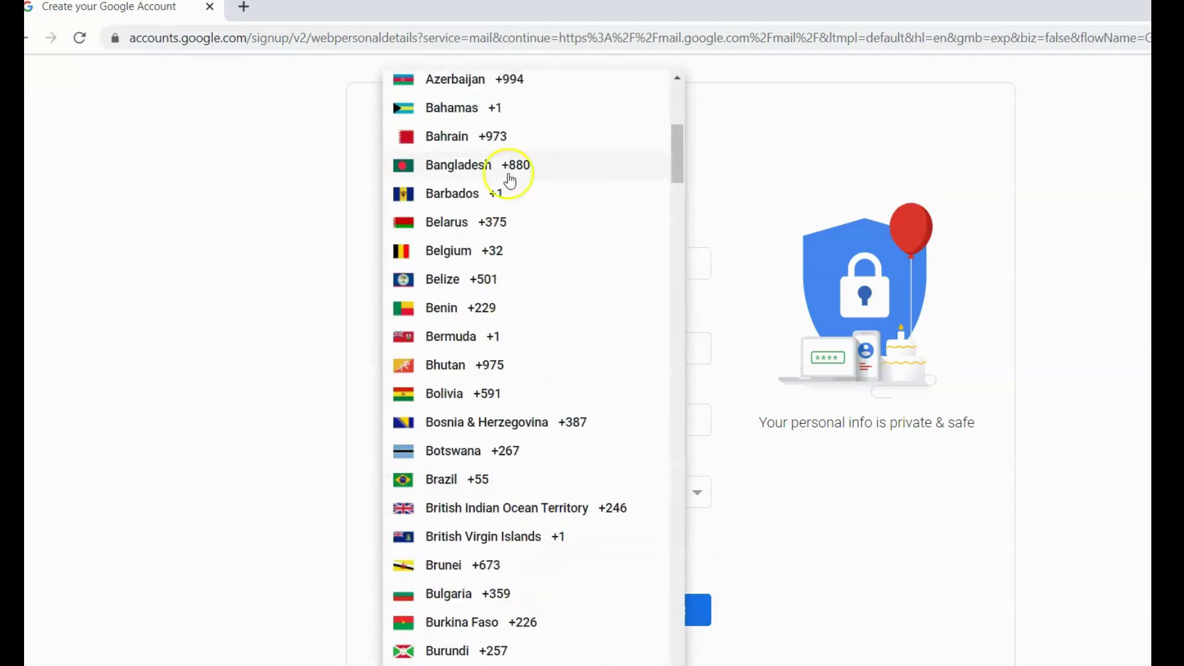
{"action": "scroll", "coordinate": [489, 129], "scroll_direction": "up", "scroll_amount": 5}
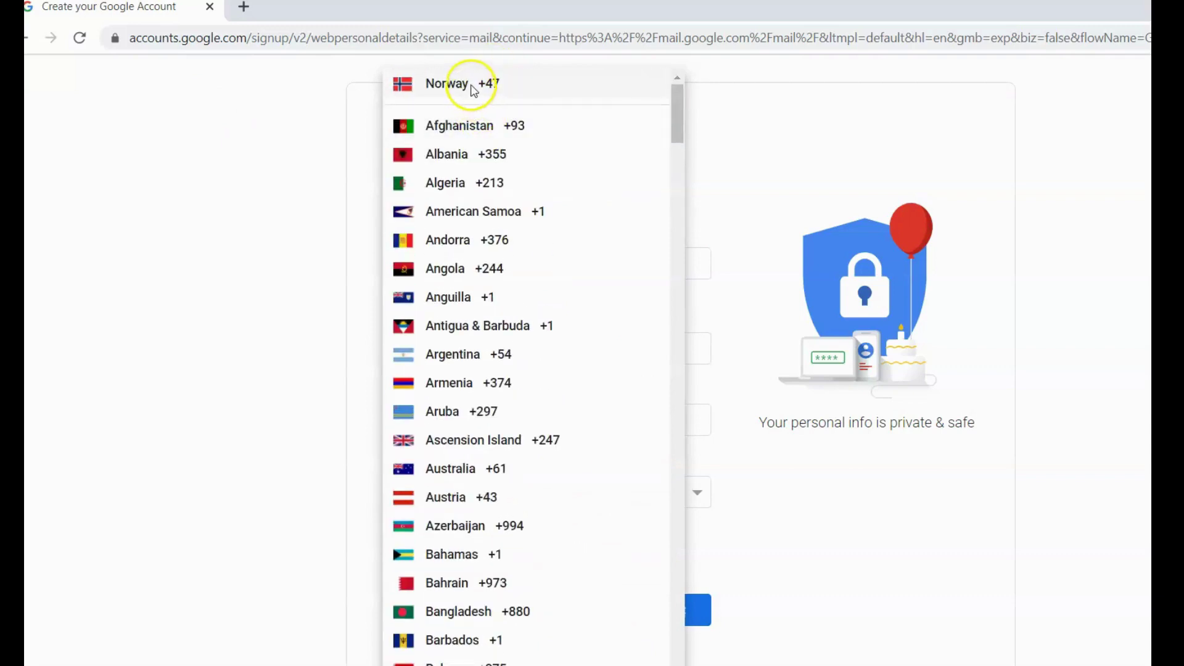
{"action": "left_click", "coordinate": [472, 89]}
{"action": "left_click", "coordinate": [460, 342]}
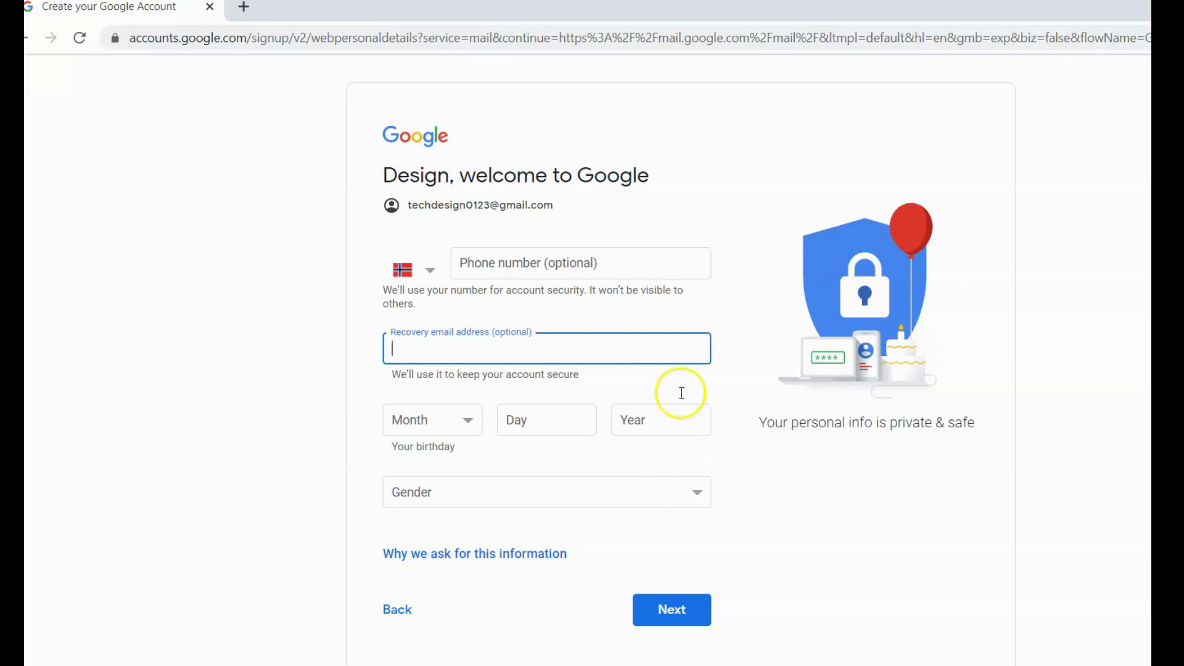
Try the month, day, year and gender fields without setting any values.
{"action": "left_click", "coordinate": [470, 420]}
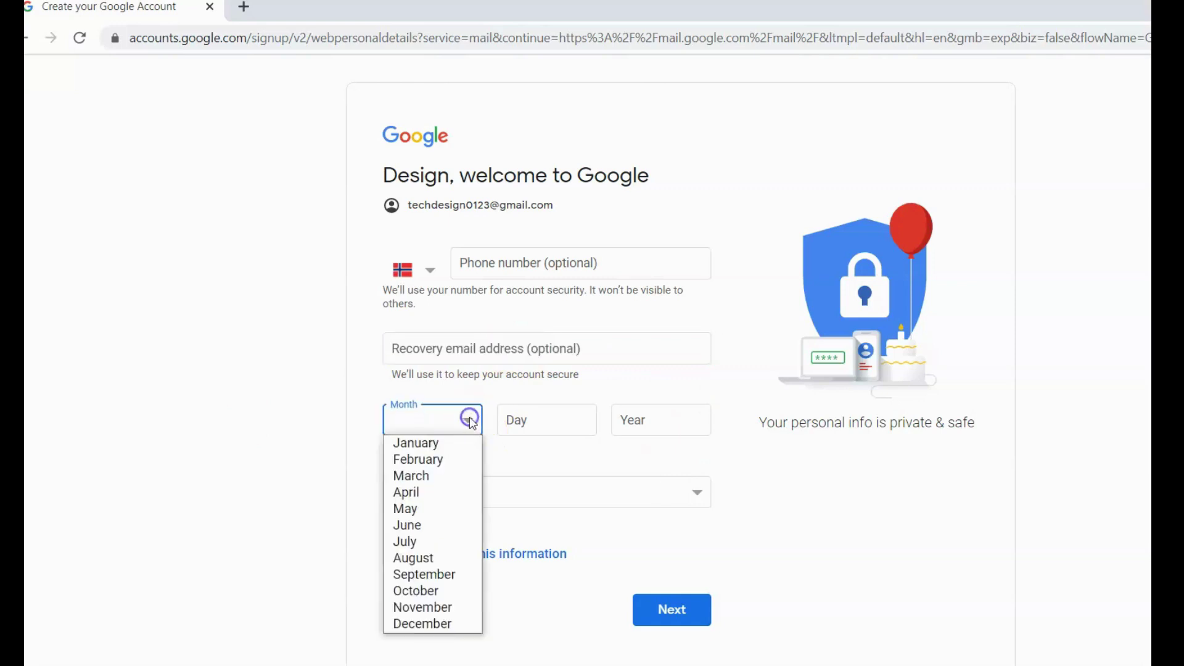
{"action": "left_click", "coordinate": [515, 423]}
{"action": "left_click", "coordinate": [441, 424]}
{"action": "left_click", "coordinate": [440, 428]}
{"action": "left_click", "coordinate": [572, 417]}
{"action": "left_click", "coordinate": [636, 419]}
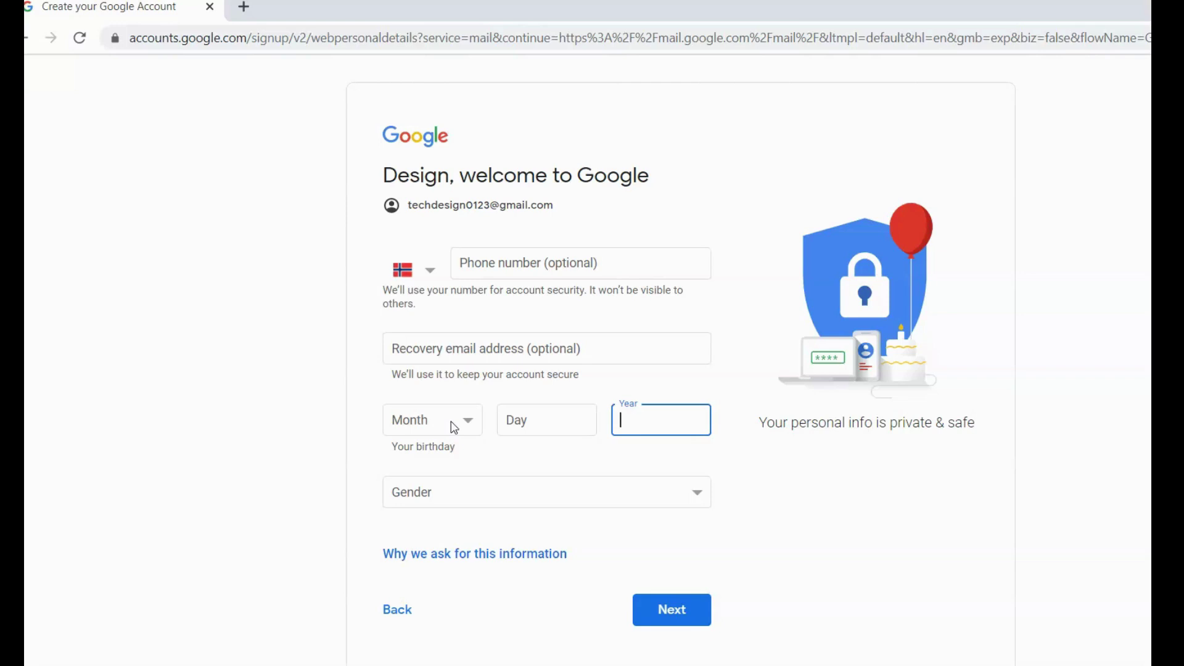
{"action": "left_click", "coordinate": [477, 491]}
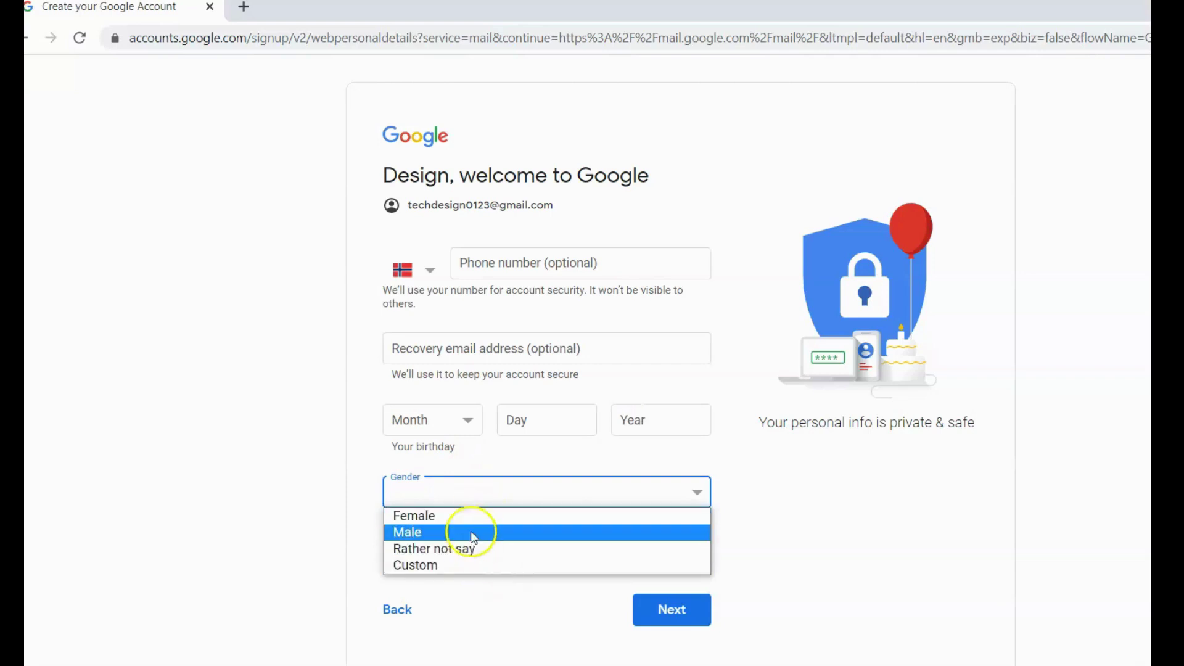
{"action": "left_click", "coordinate": [346, 430]}
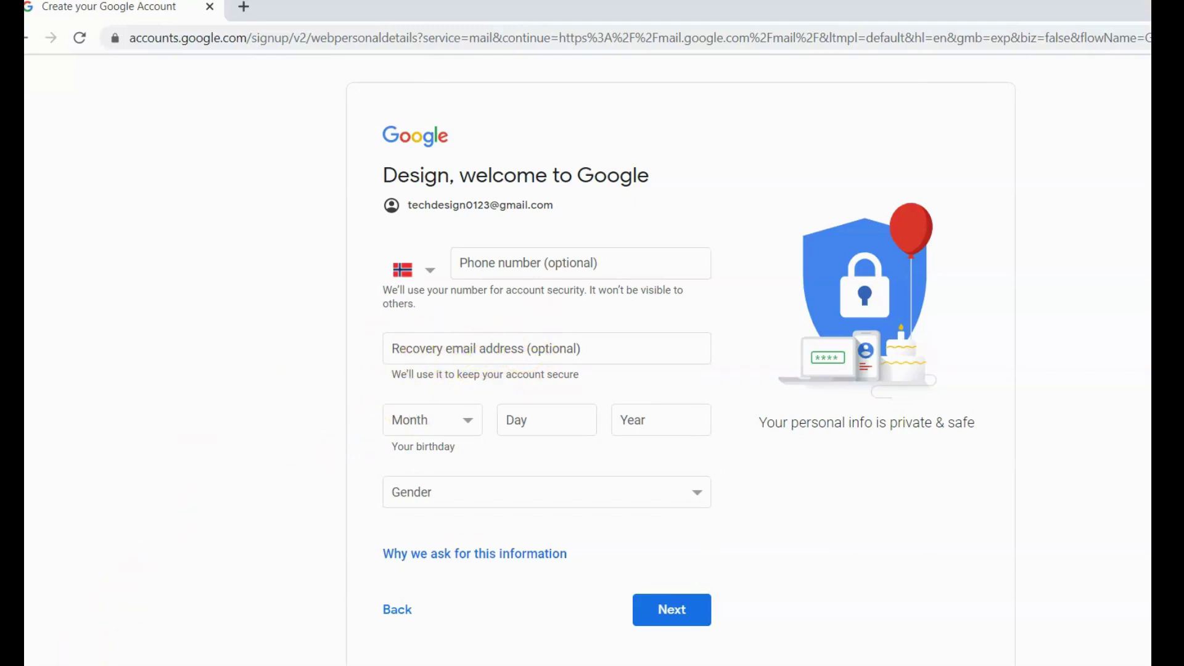
Paste a recovery email address into the recovery email field.
{"action": "left_click", "coordinate": [444, 351]}
{"action": "right_click", "coordinate": [453, 343]}
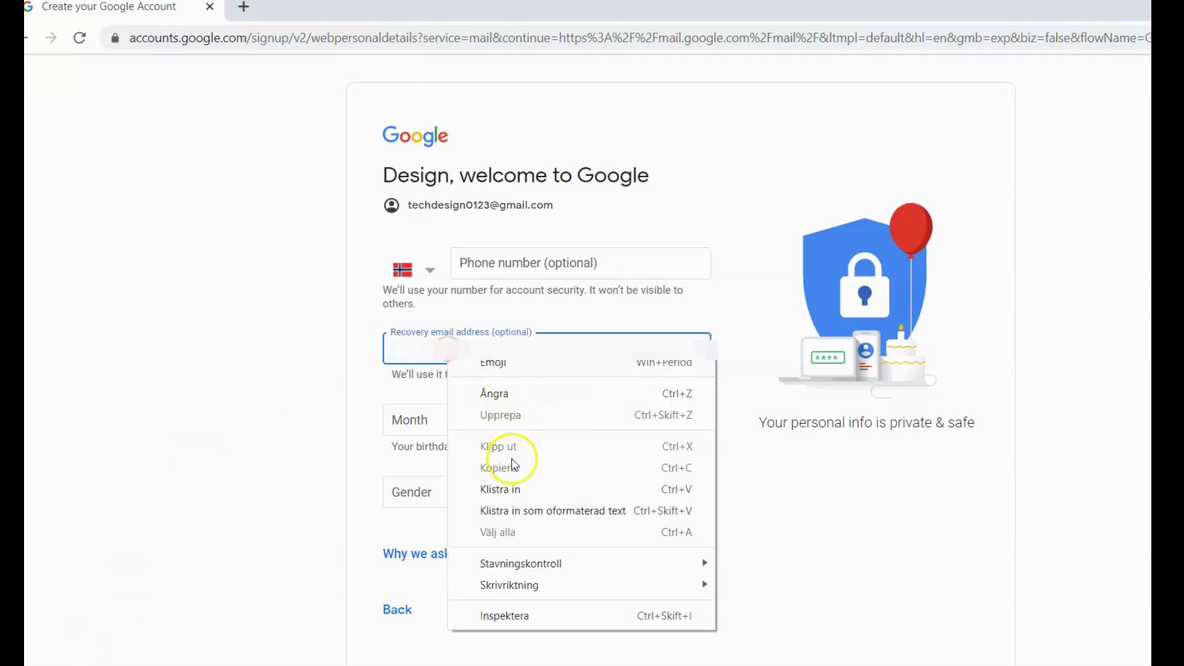
{"action": "left_click", "coordinate": [513, 483]}
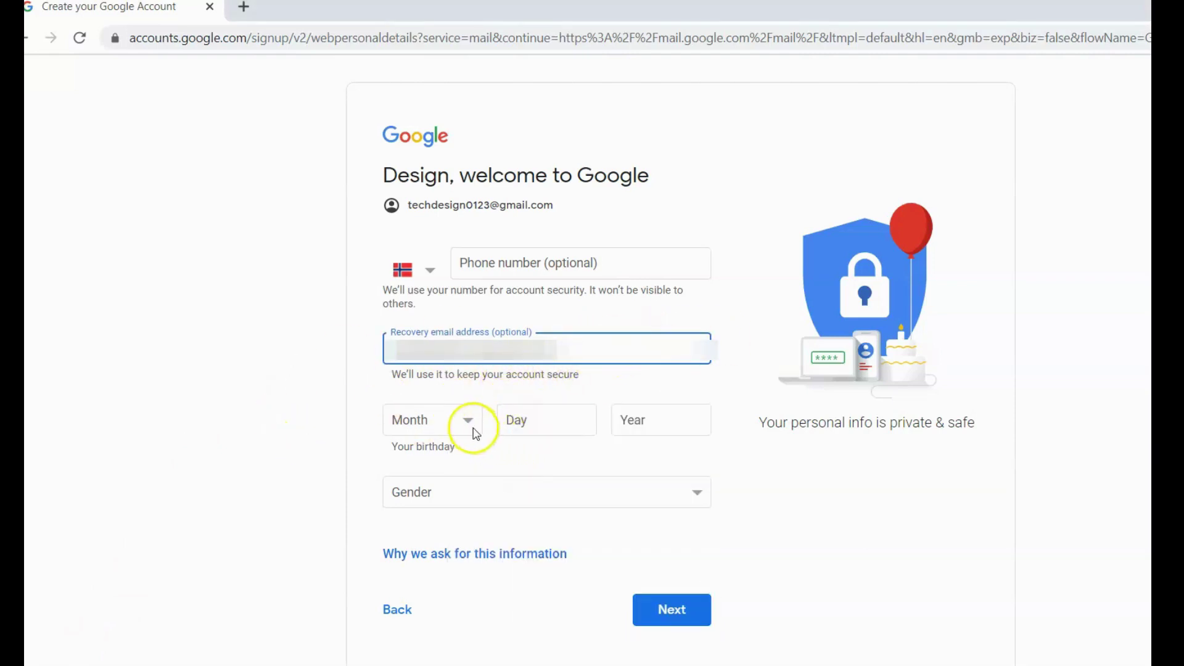
Set the birthday to October 1, 1980.
{"action": "left_click", "coordinate": [470, 426]}
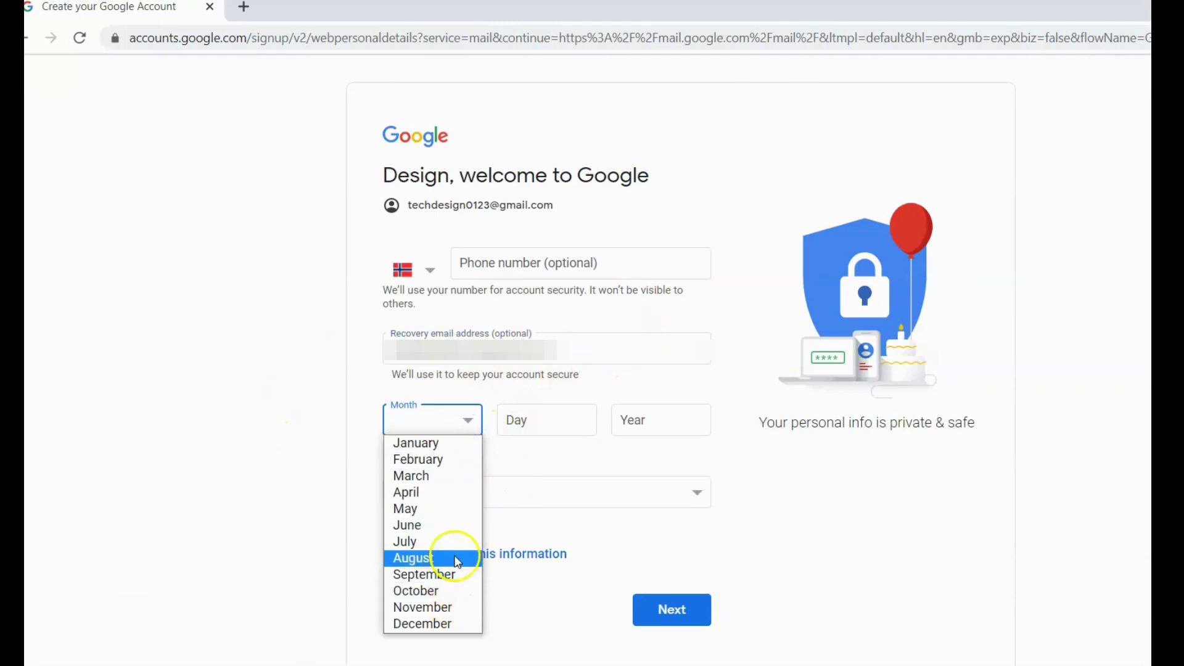
{"action": "left_click", "coordinate": [455, 593]}
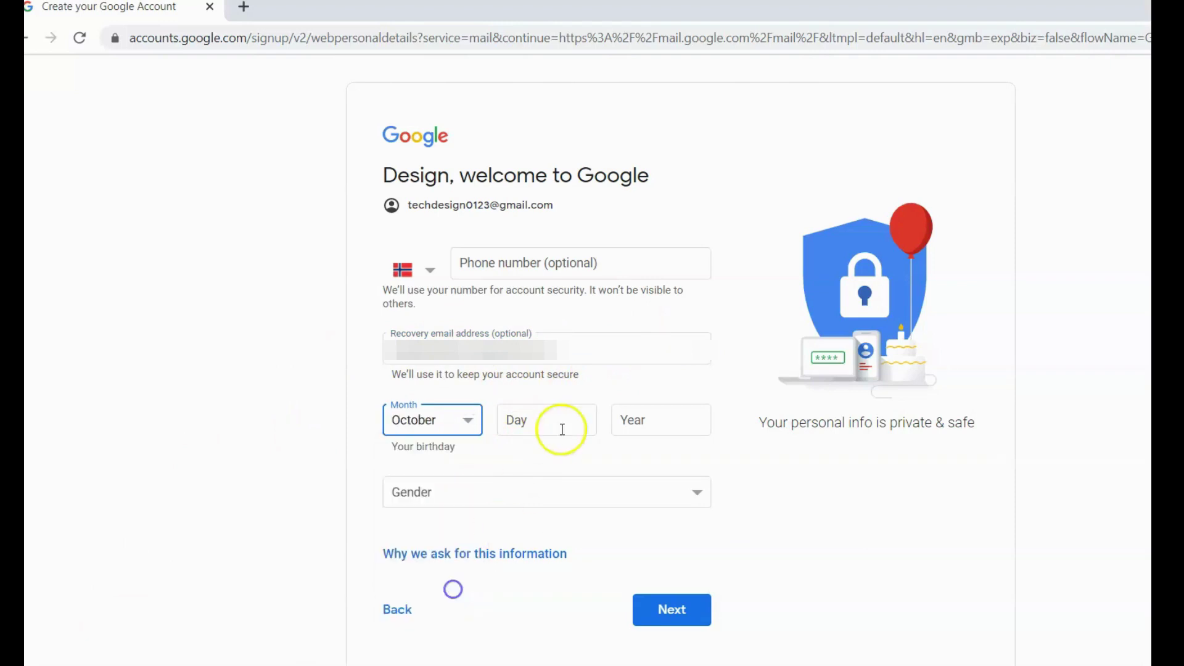
{"action": "left_click", "coordinate": [563, 418]}
{"action": "type", "text": "1"}
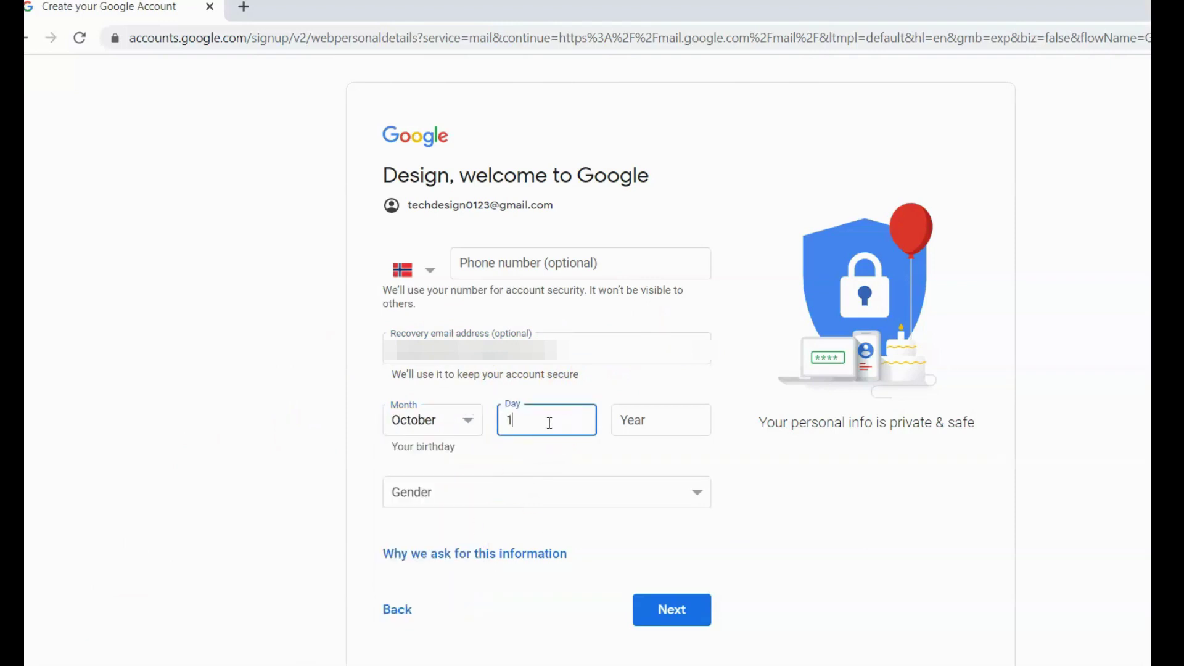
{"action": "left_click", "coordinate": [638, 417]}
{"action": "type", "text": "1980"}
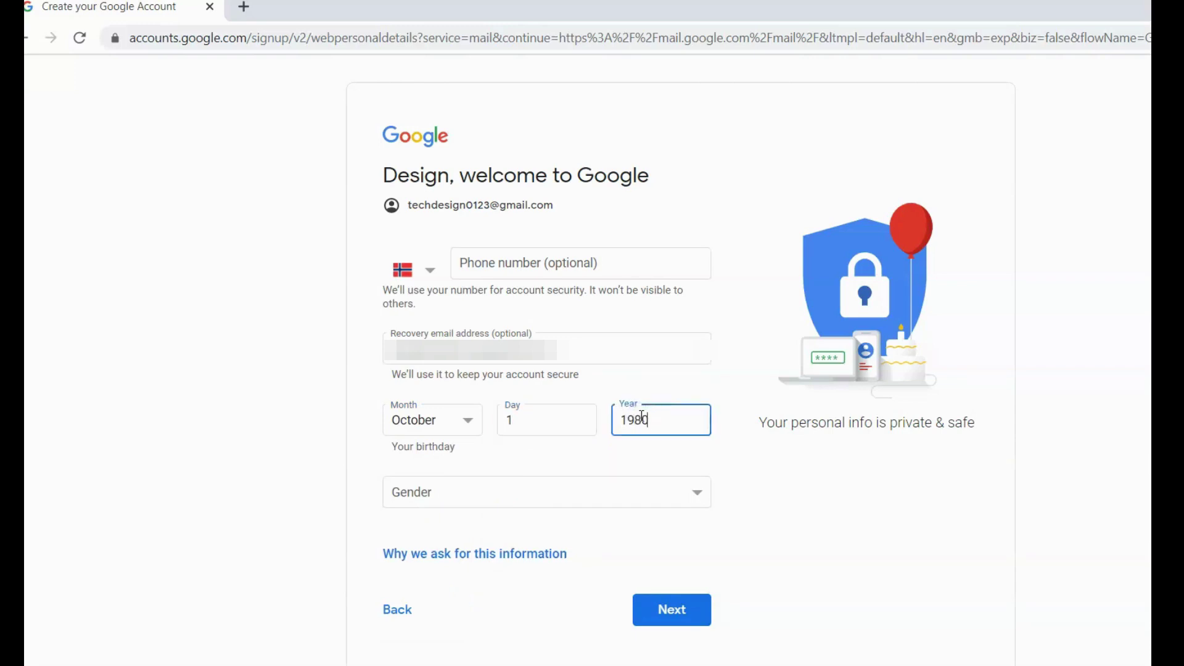
Set the gender to Rather not say.
{"action": "left_click", "coordinate": [607, 491]}
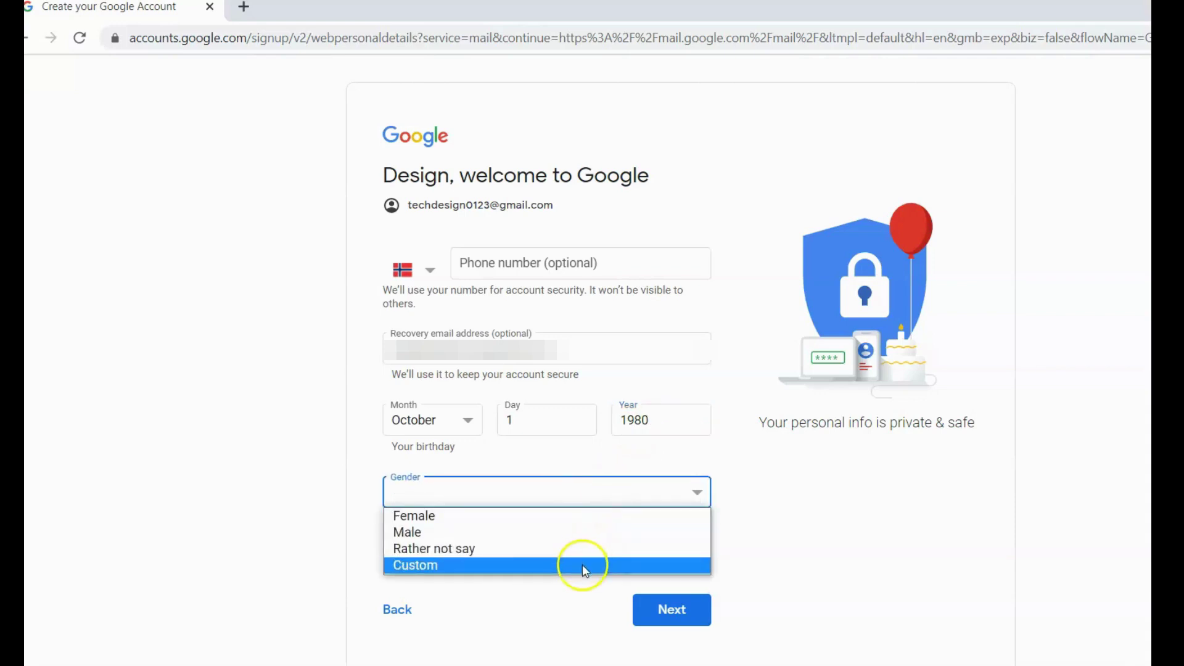
{"action": "left_click", "coordinate": [582, 565]}
{"action": "left_click", "coordinate": [592, 492]}
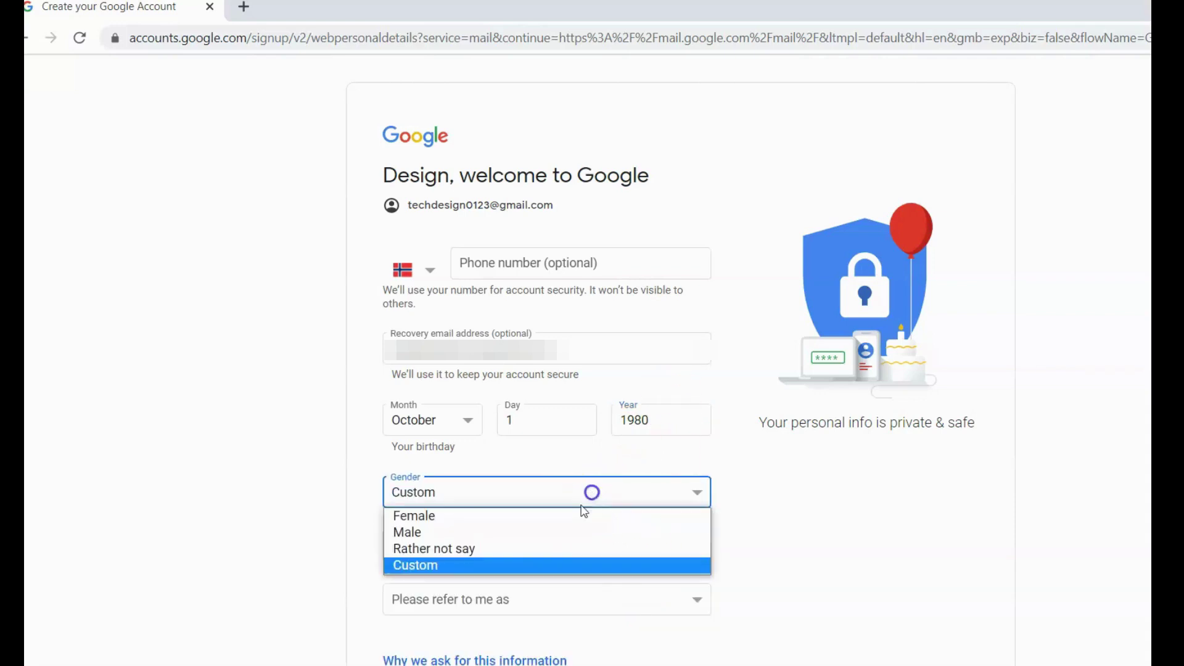
{"action": "left_click", "coordinate": [560, 550]}
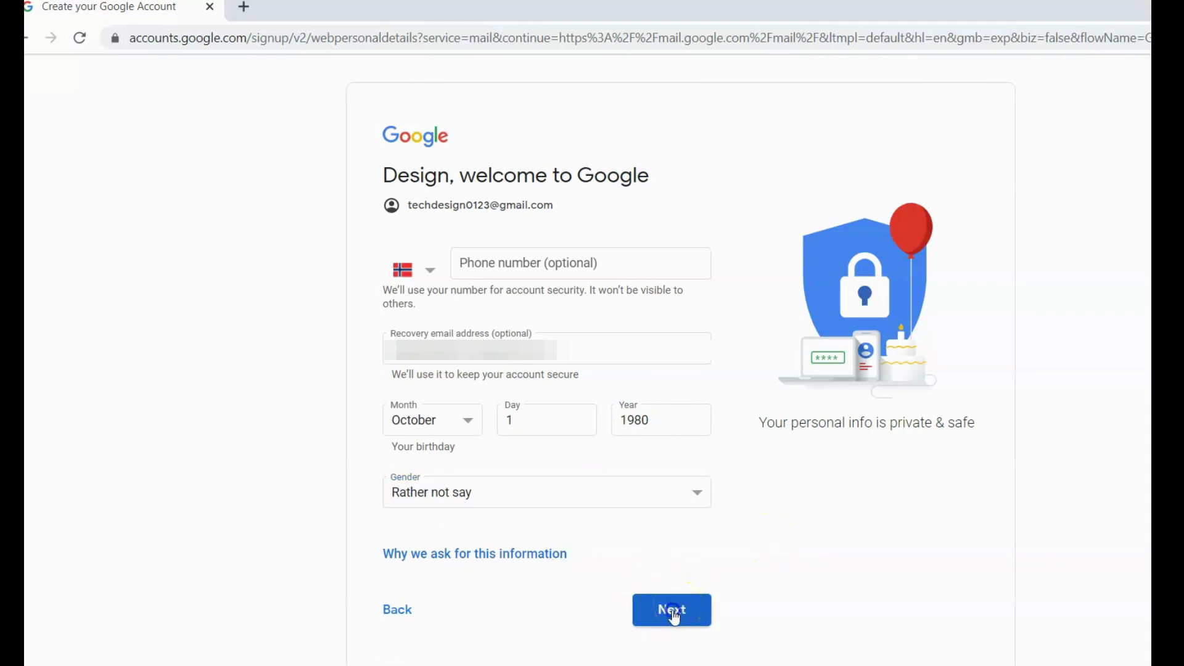
Continue, accept the Terms of Service and privacy terms, then create and confirm the account.
{"action": "left_click", "coordinate": [673, 611]}
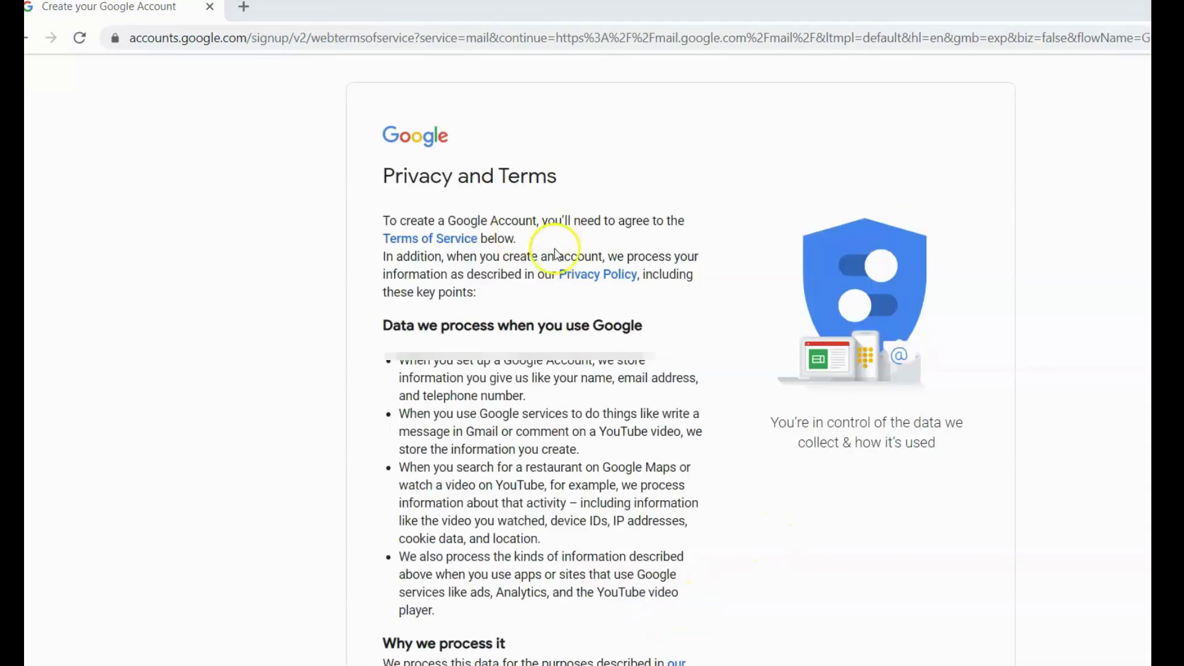
{"action": "scroll", "coordinate": [565, 269], "scroll_direction": "down", "scroll_amount": 10}
{"action": "scroll", "coordinate": [522, 442], "scroll_direction": "down", "scroll_amount": 5}
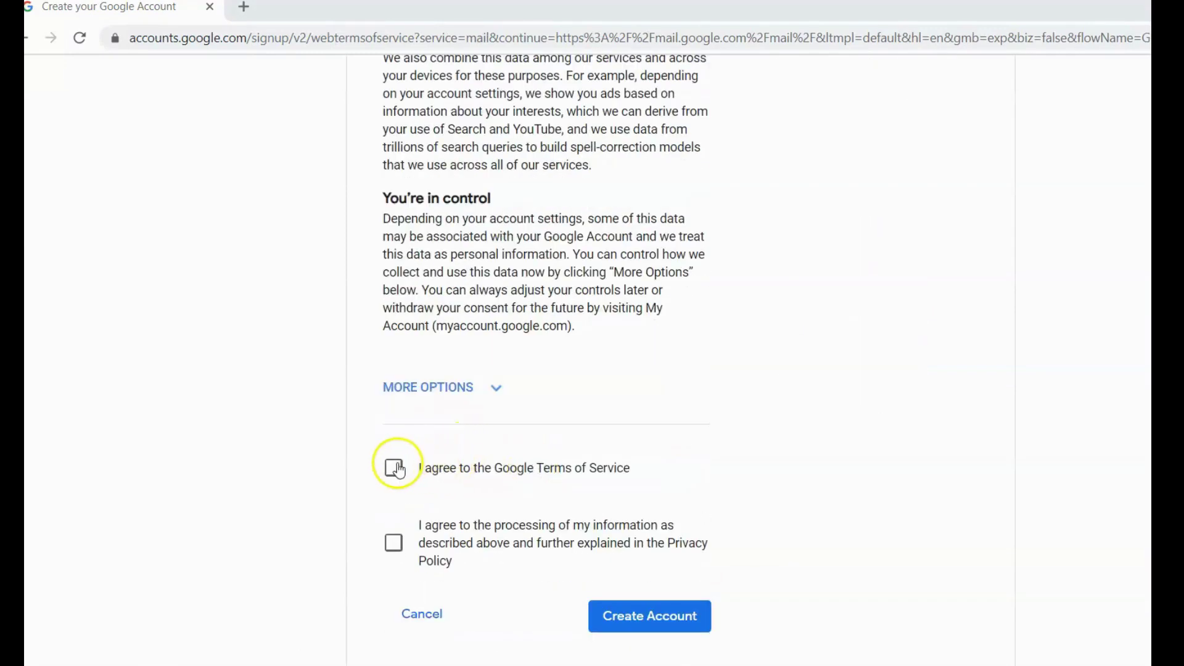
{"action": "left_click", "coordinate": [395, 468]}
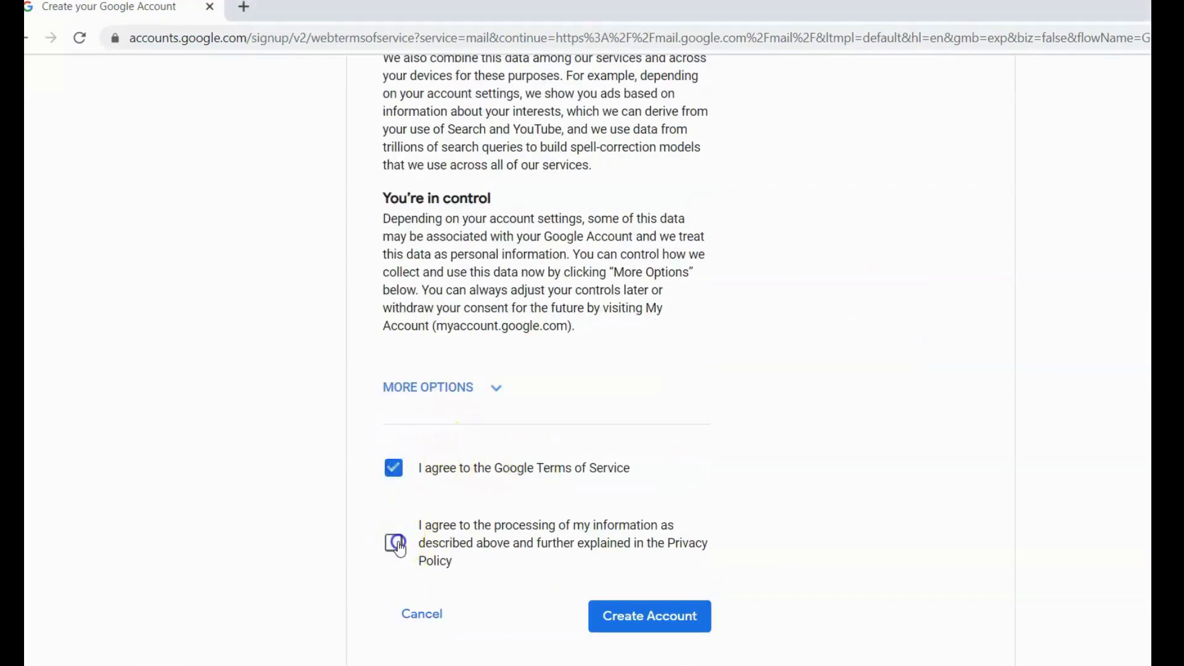
{"action": "left_click", "coordinate": [395, 543]}
{"action": "left_click", "coordinate": [637, 623]}
{"action": "left_click", "coordinate": [660, 628]}
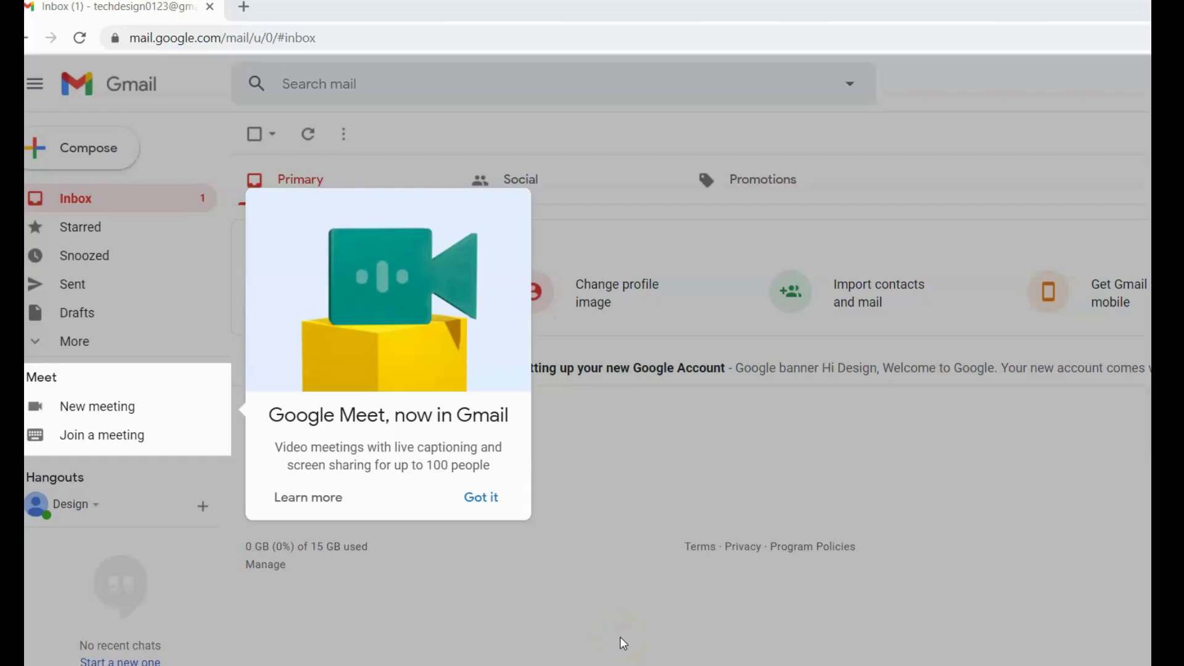
Choose 'Got it' on the Google Meet popup.
{"action": "left_click", "coordinate": [485, 500]}
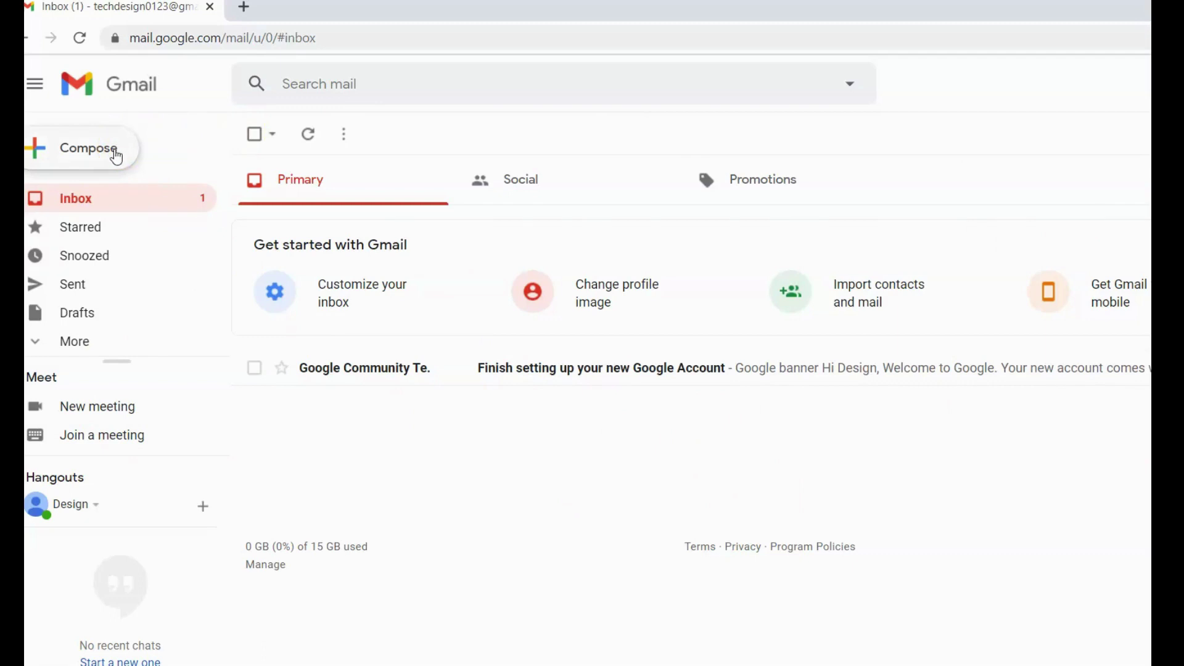
{"action": "left_click", "coordinate": [116, 156]}
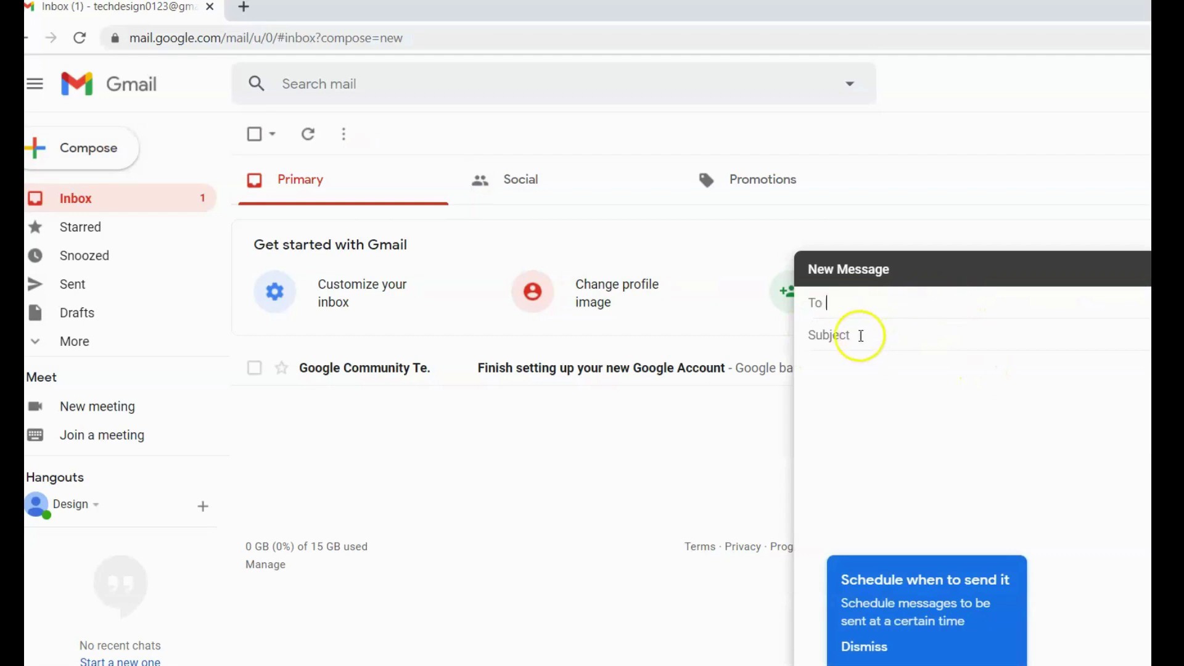
{"action": "left_click", "coordinate": [871, 415]}
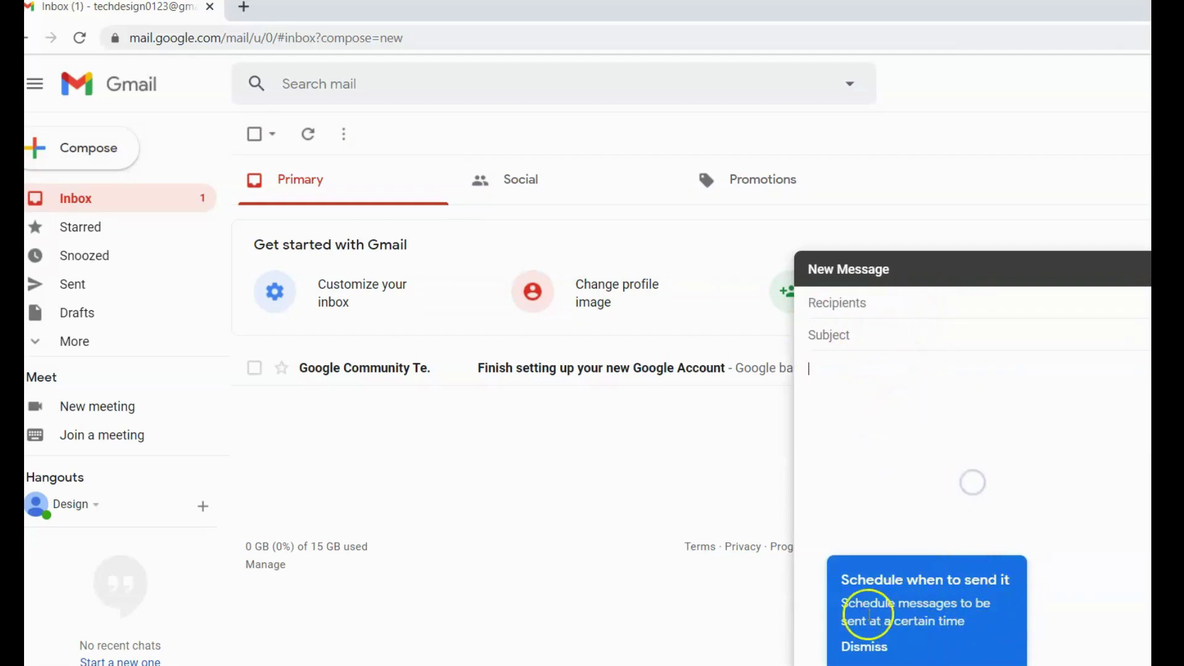
{"action": "left_click", "coordinate": [880, 651]}
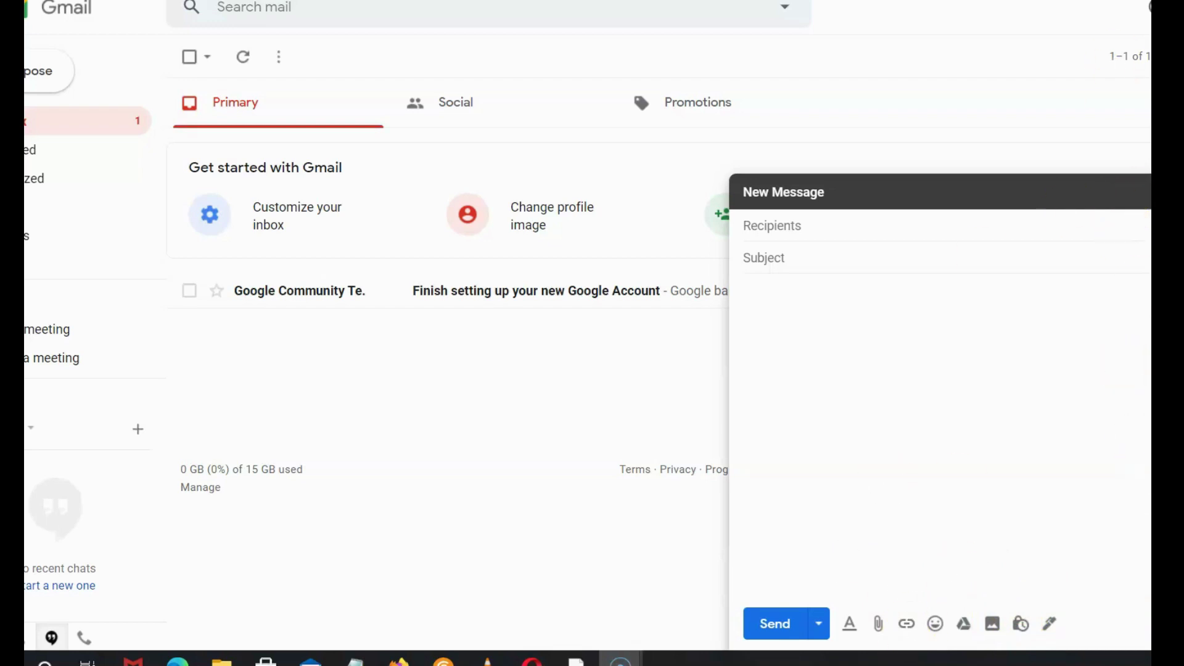
{"action": "key", "text": "Escape"}
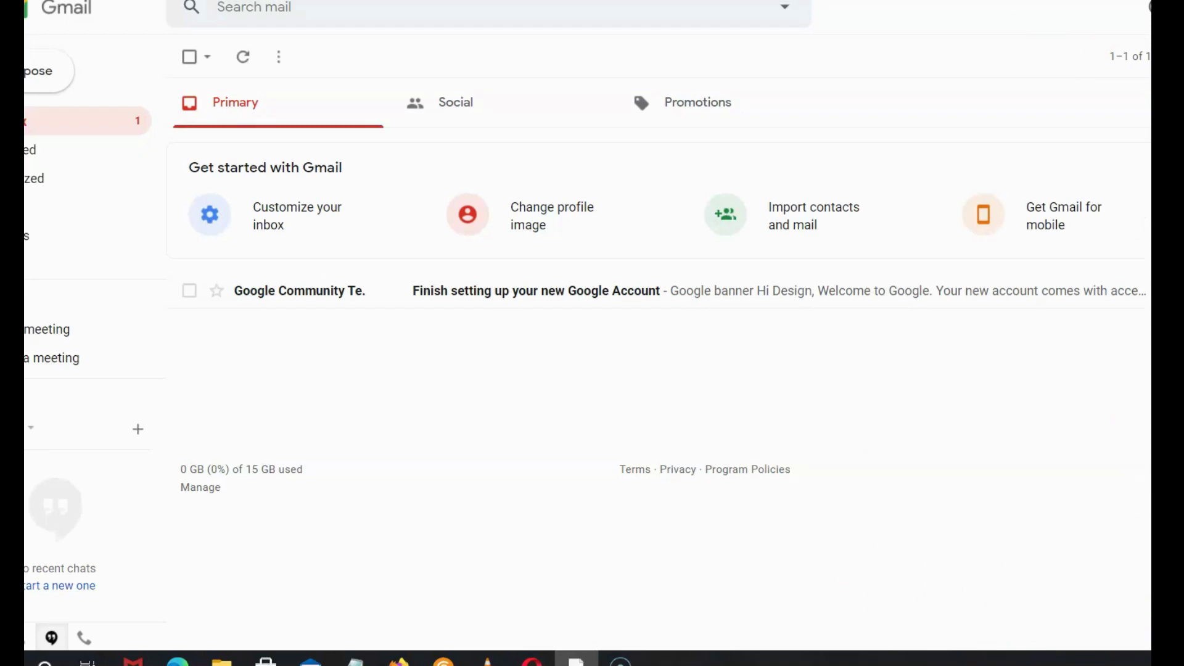
Show the Google apps grid, then open and close Quick settings.
{"action": "left_click", "coordinate": [1077, 37]}
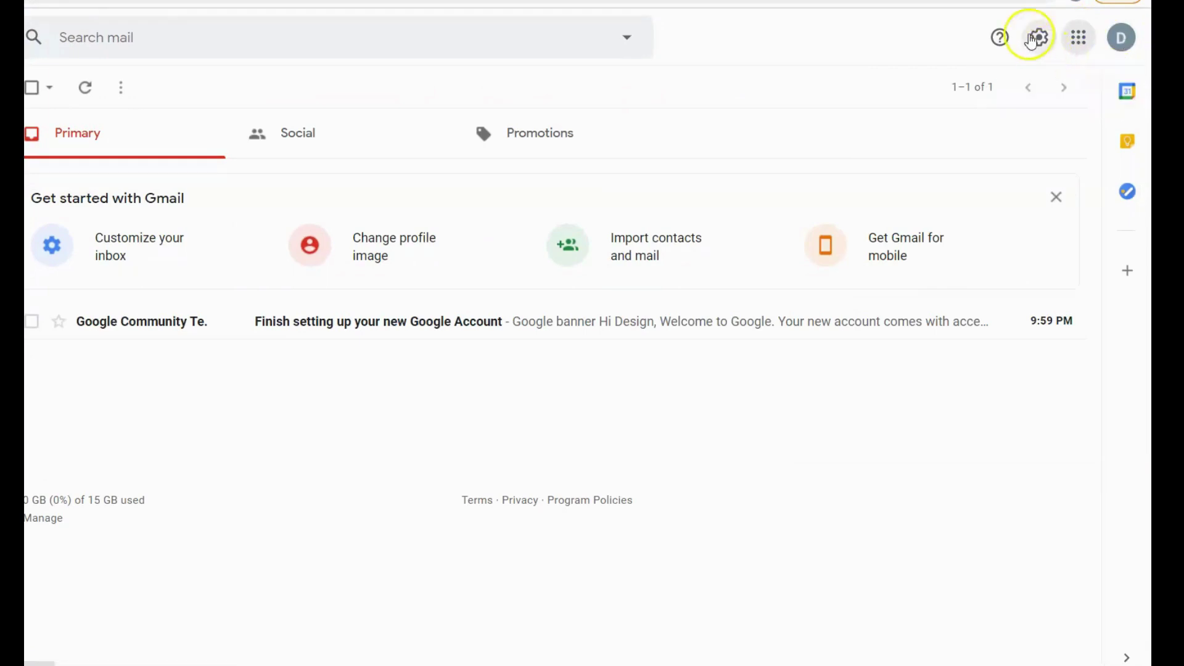
{"action": "left_click", "coordinate": [1037, 38]}
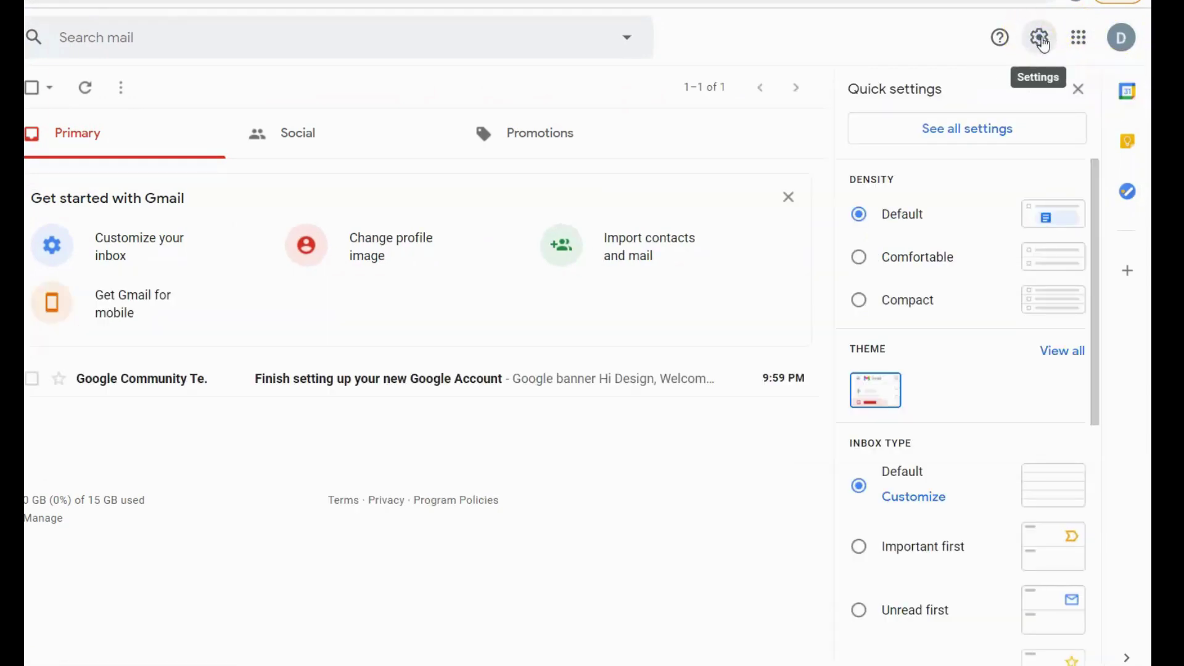
{"action": "scroll", "coordinate": [963, 389], "scroll_direction": "down", "scroll_amount": 5}
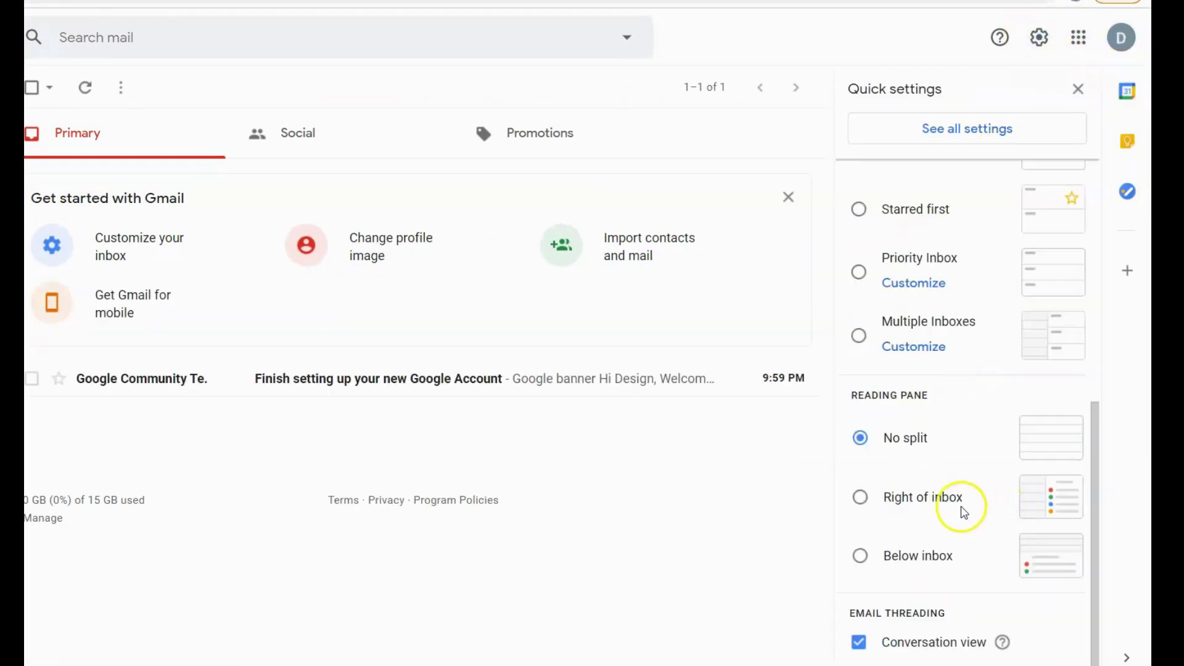
{"action": "scroll", "coordinate": [952, 566], "scroll_direction": "up", "scroll_amount": 5}
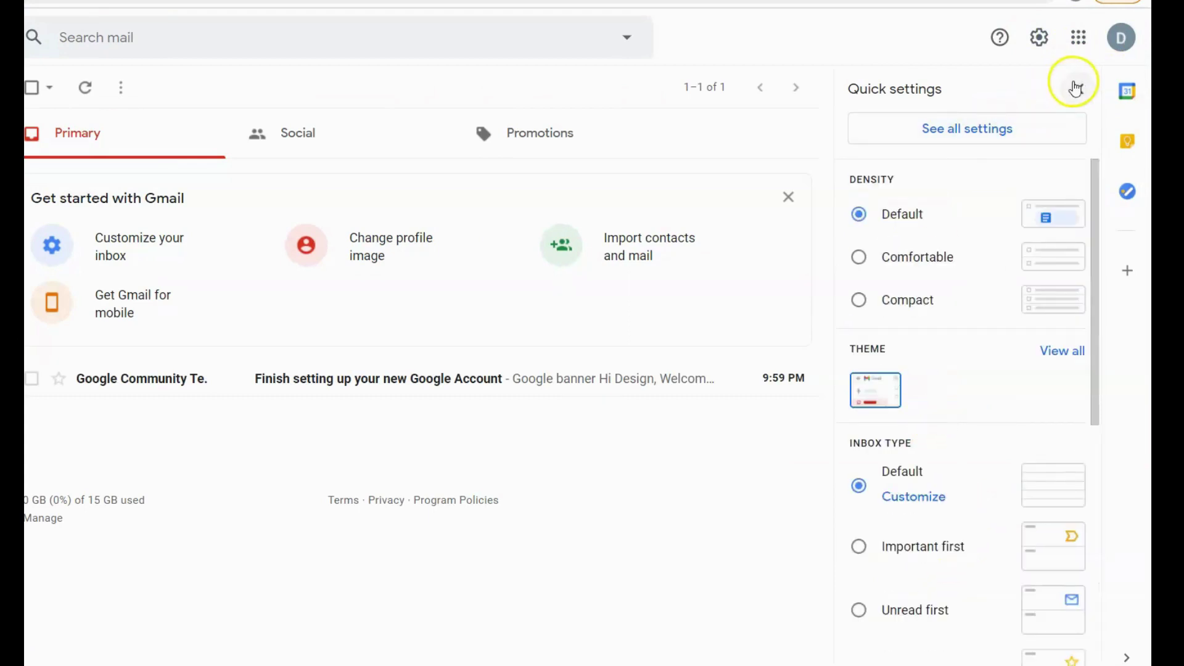
{"action": "left_click", "coordinate": [1073, 87]}
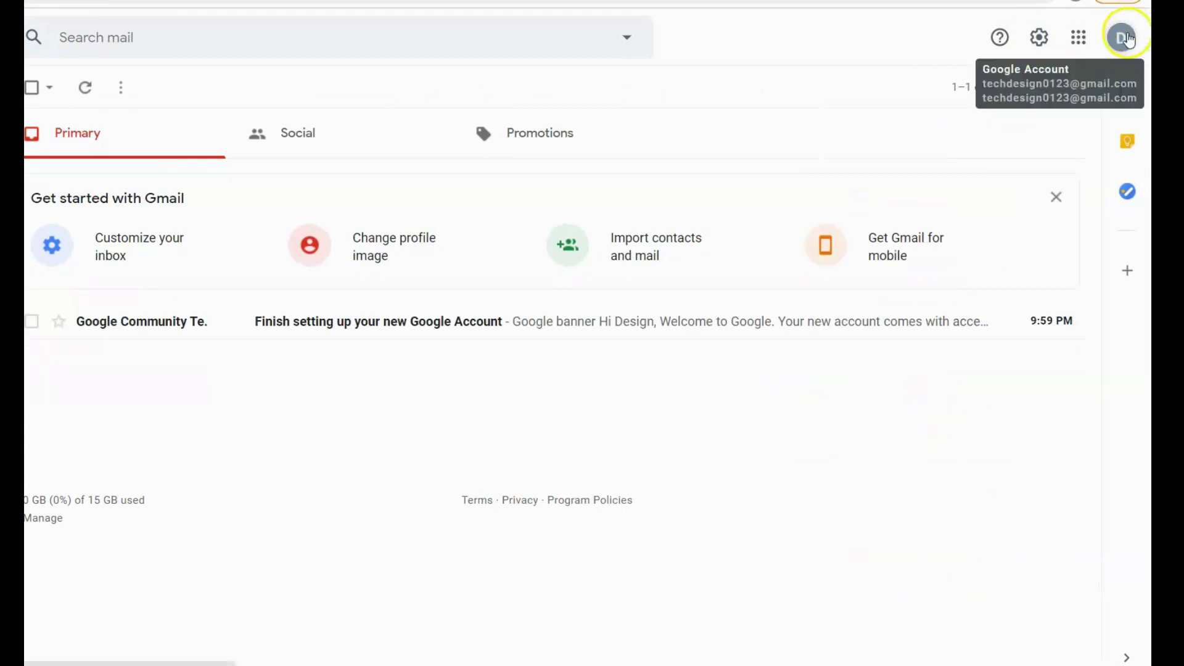
Reopen the Google apps list, then close it to leave the plain inbox.
{"action": "left_click", "coordinate": [1081, 39]}
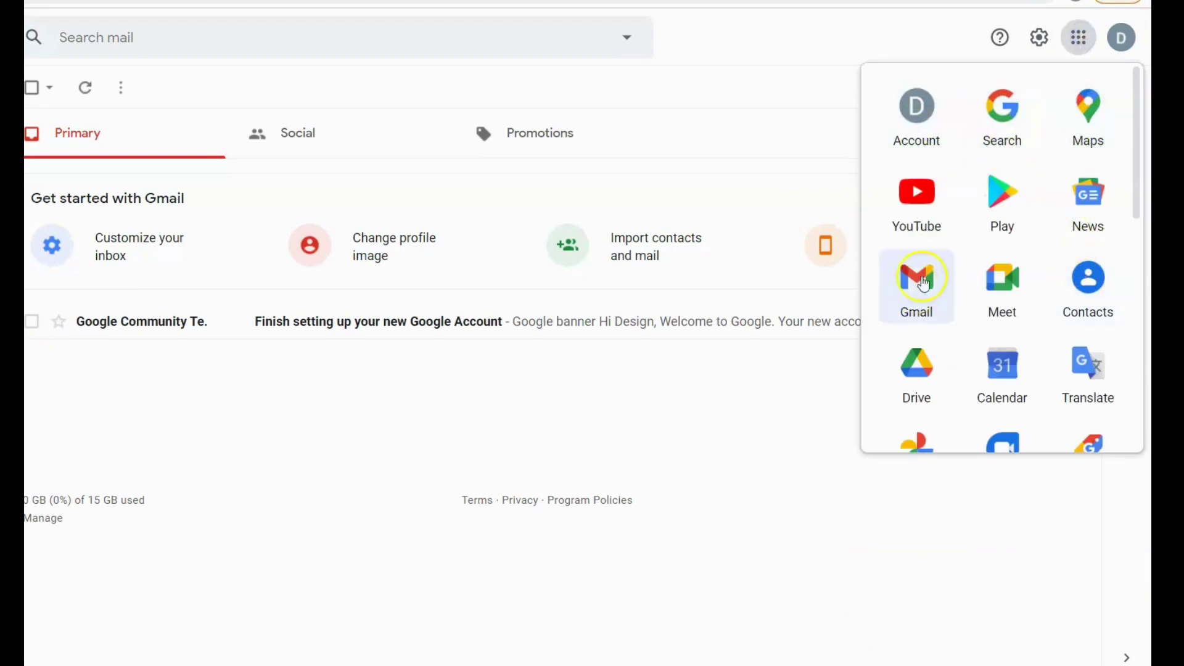
{"action": "left_click", "coordinate": [971, 39]}
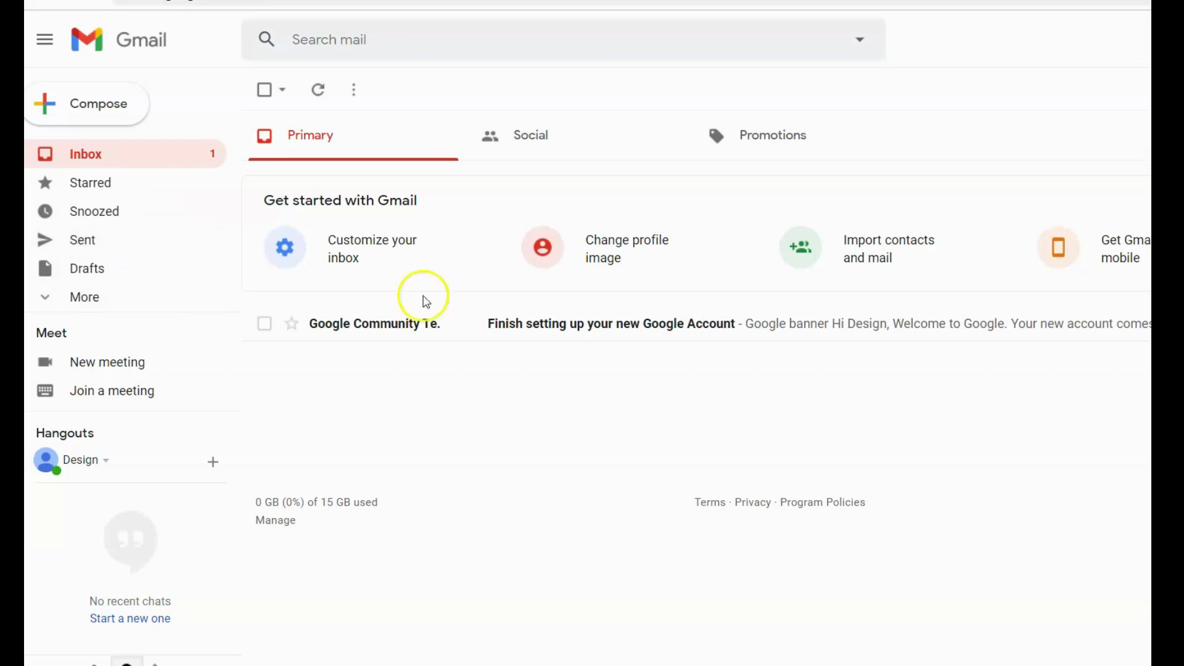
{"action": "left_click", "coordinate": [85, 297]}
{"action": "scroll", "coordinate": [175, 305], "scroll_direction": "down", "scroll_amount": 2}
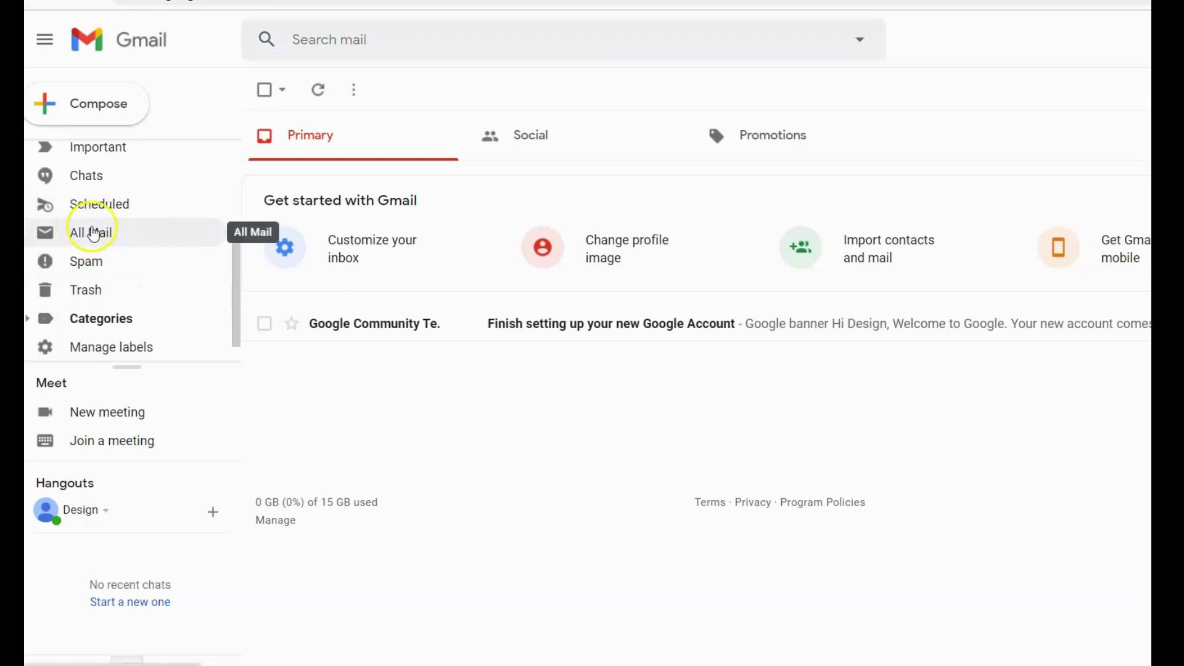
{"action": "scroll", "coordinate": [98, 203], "scroll_direction": "up", "scroll_amount": 3}
{"action": "scroll", "coordinate": [114, 211], "scroll_direction": "up", "scroll_amount": 1}
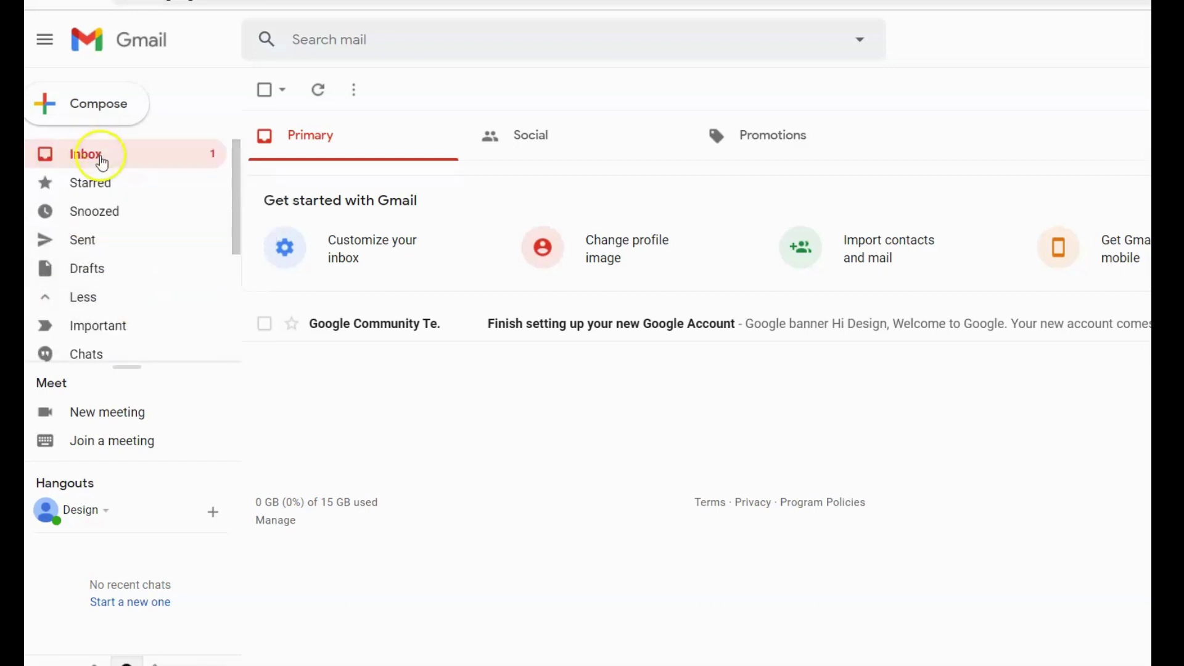